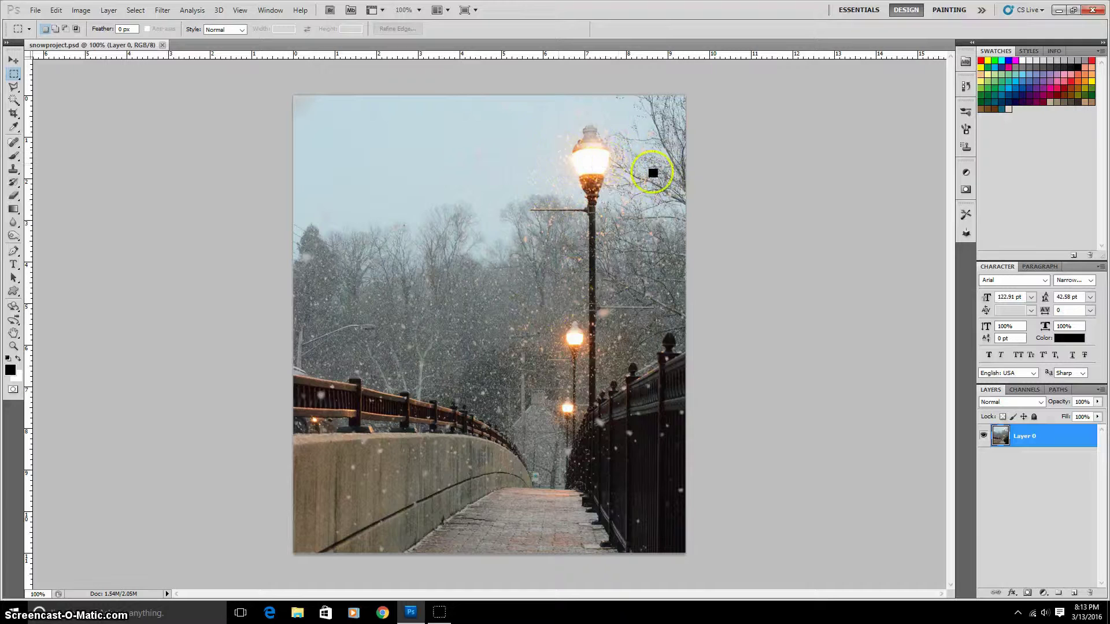
# Desaturate the street photo with a Hue/Saturation adjustment, lowering the master saturation to about -77
pyautogui.click(81, 10)
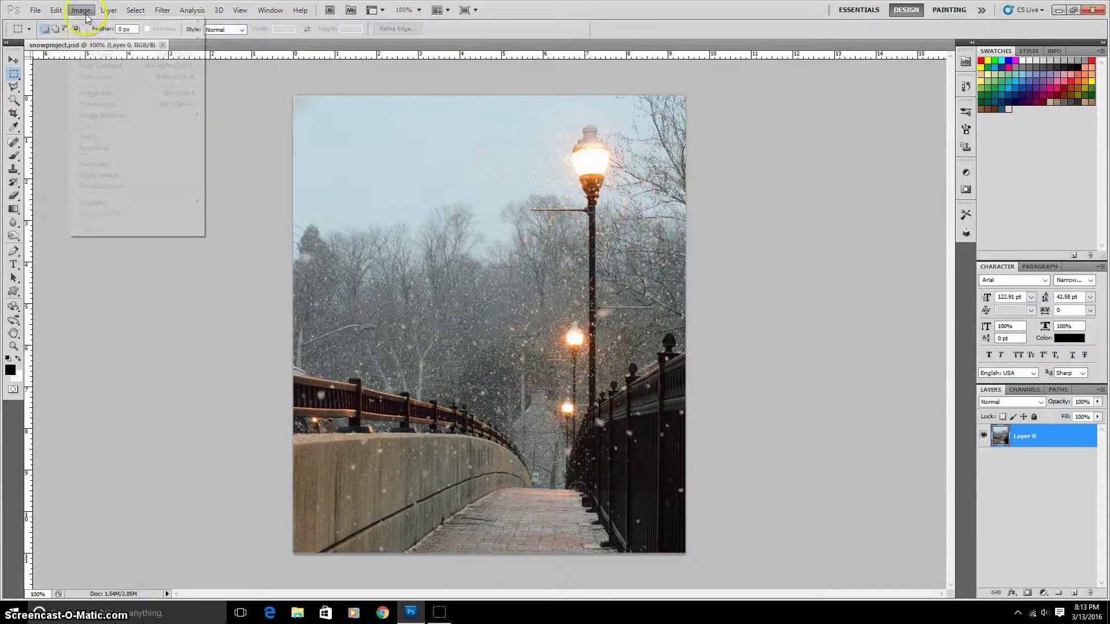
pyautogui.moveTo(110, 39)
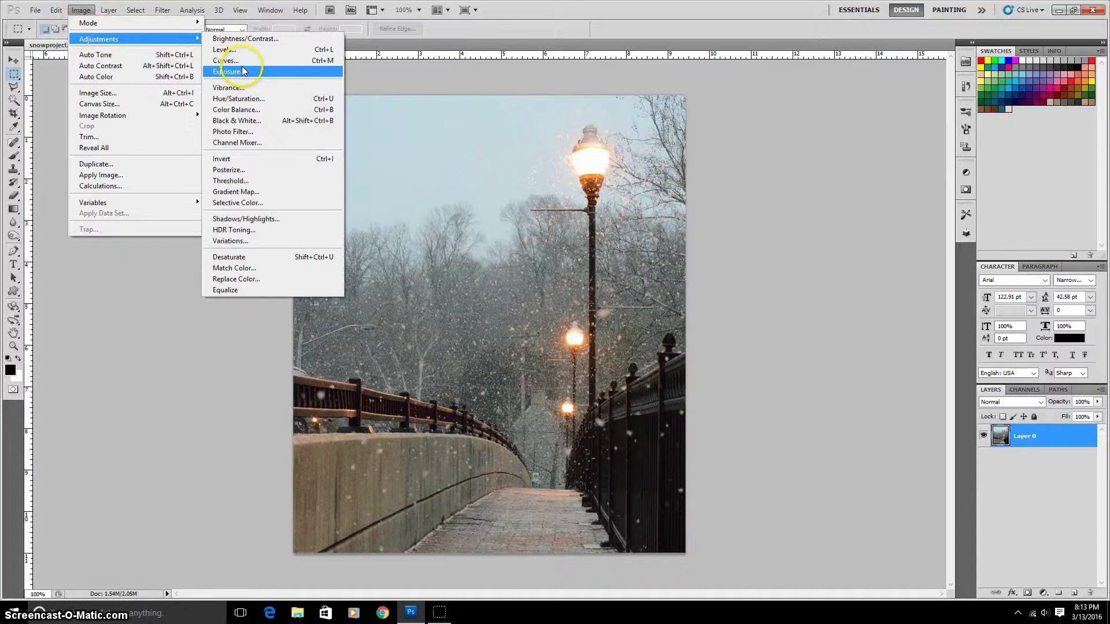
pyautogui.click(250, 98)
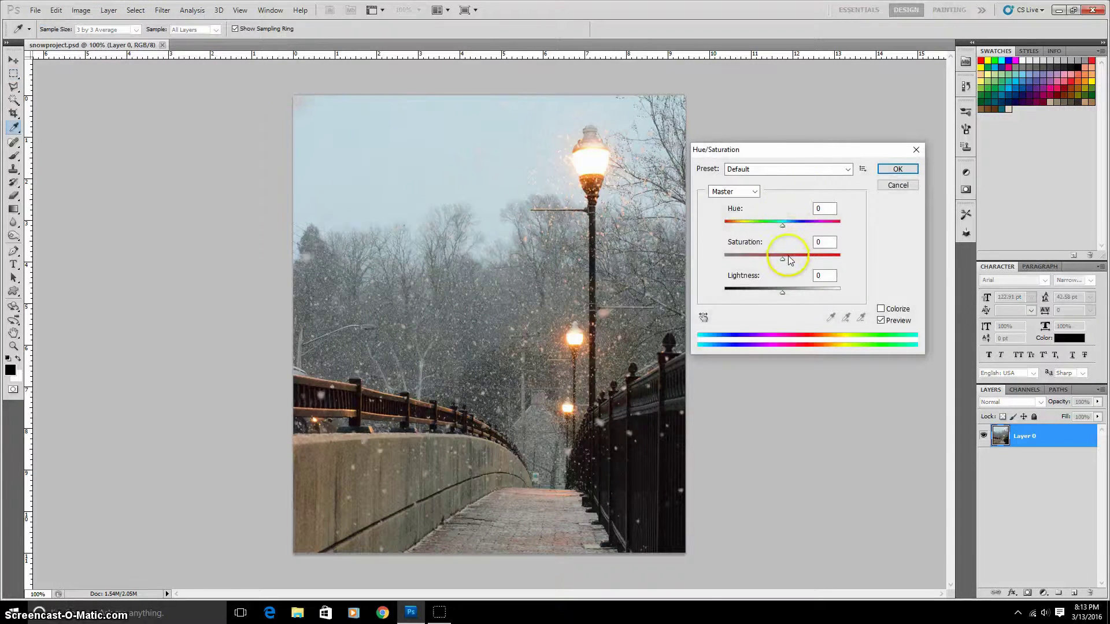
pyautogui.moveTo(783, 259); pyautogui.dragTo(753, 259)
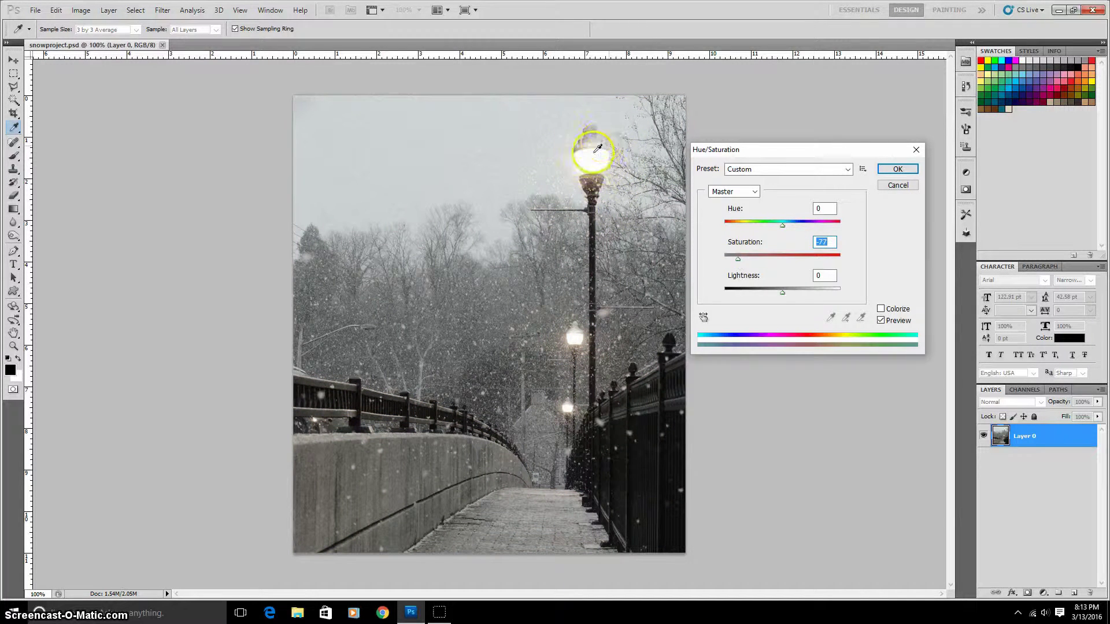
pyautogui.click(897, 169)
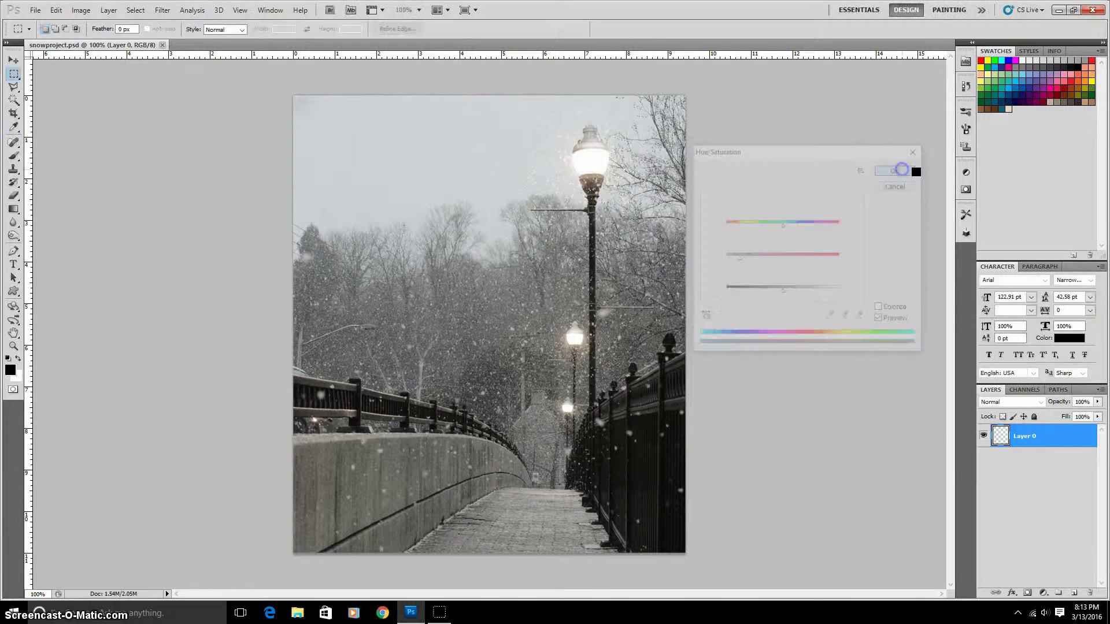
# Add a new layer above the photo and fill it with black at 100% opacity
pyautogui.press('m')
pyautogui.click(1075, 594)
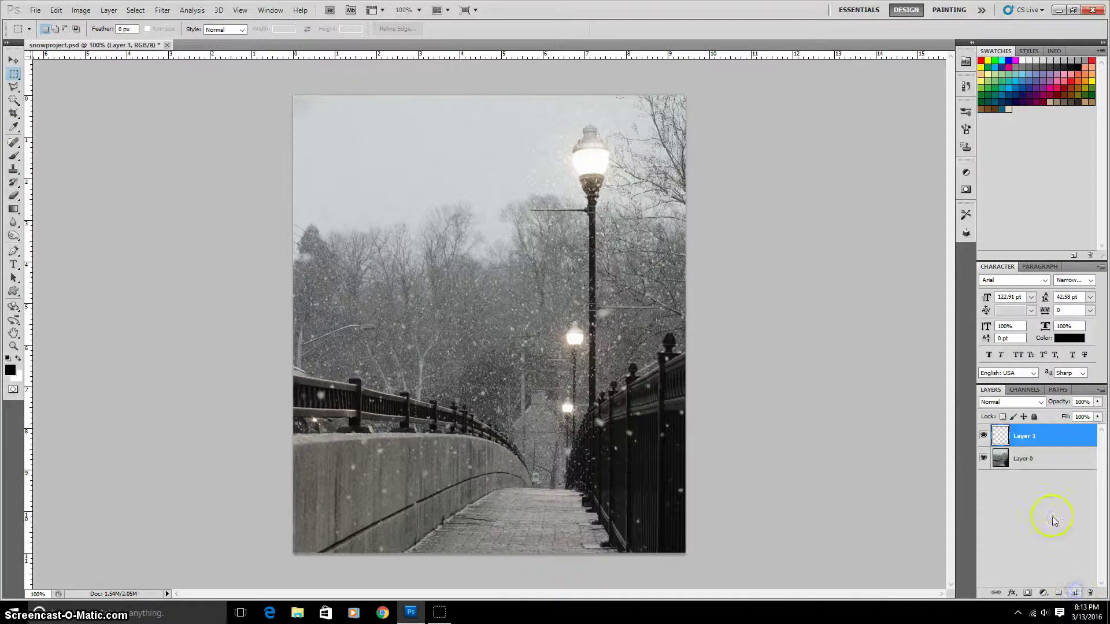
pyautogui.hotkey('shift', 'F5')
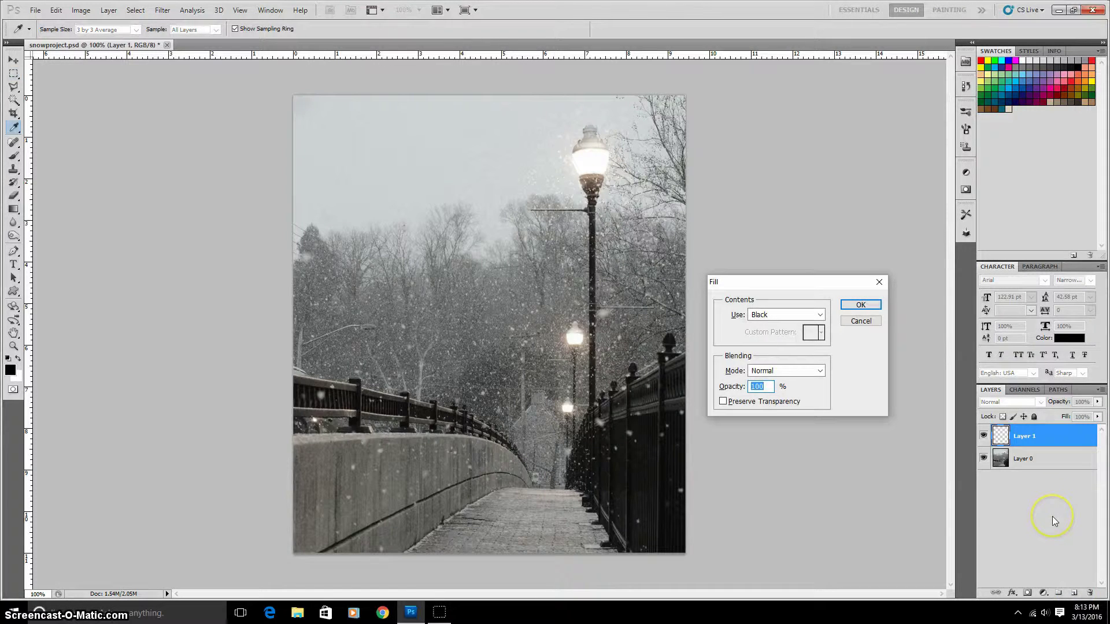
pyautogui.click(858, 303)
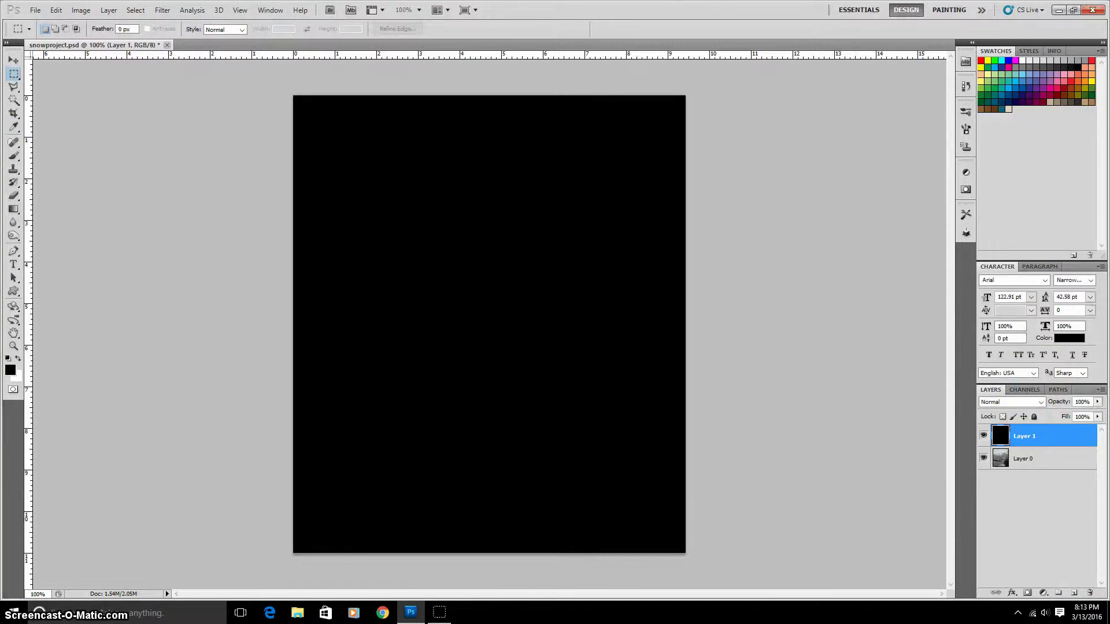
# Apply the Add Noise filter to the black layer at about 165% with Gaussian distribution and Monochromatic enabled
pyautogui.click(162, 10)
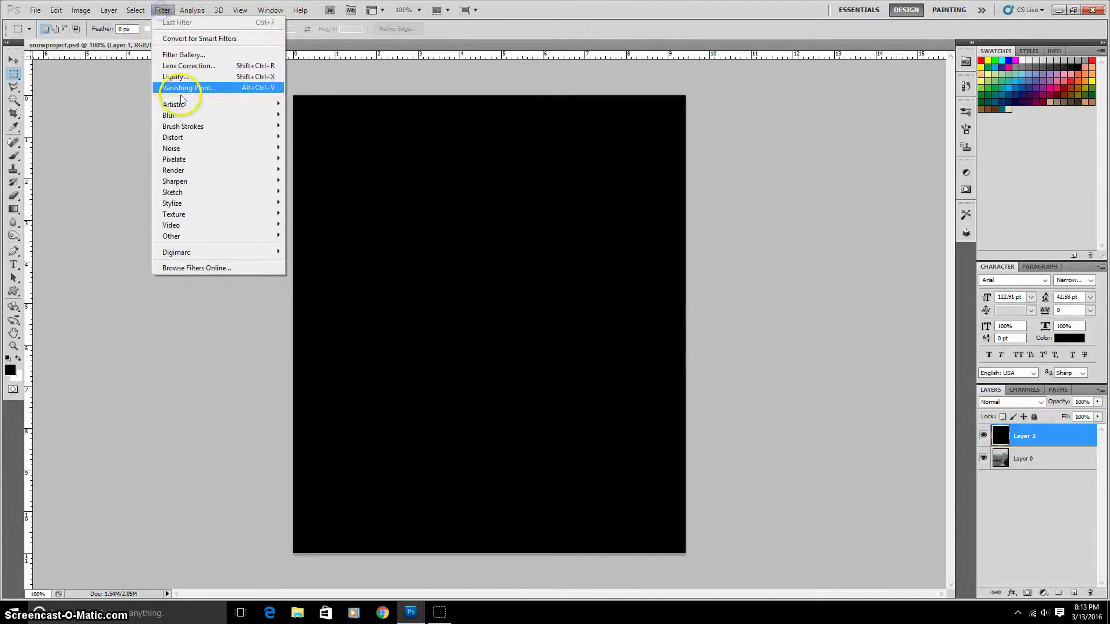
pyautogui.moveTo(249, 152)
pyautogui.click(312, 148)
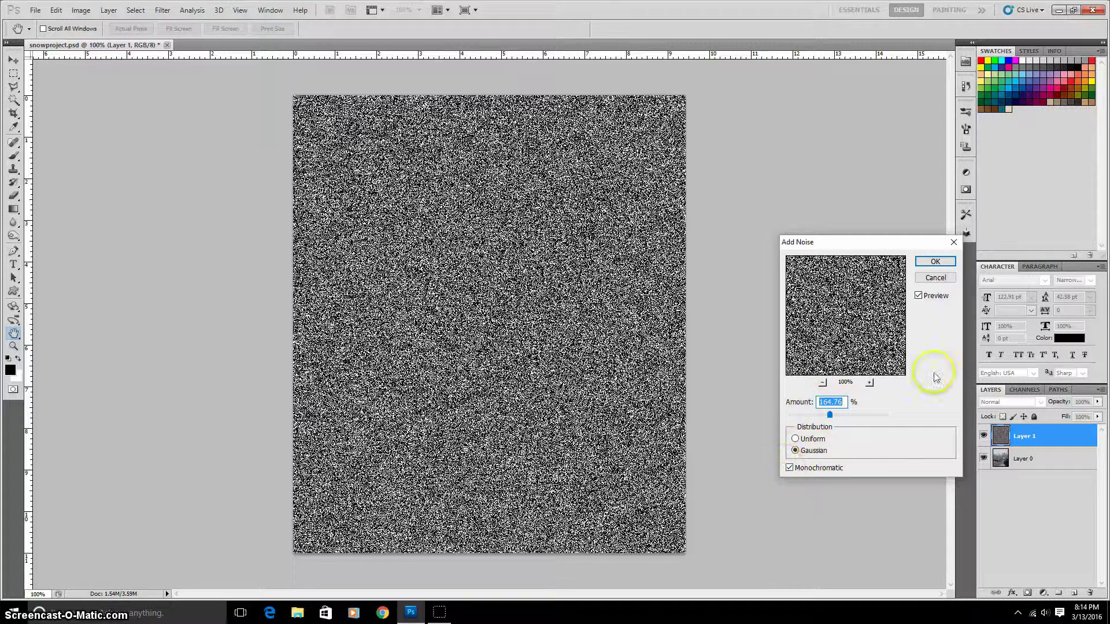
pyautogui.click(932, 263)
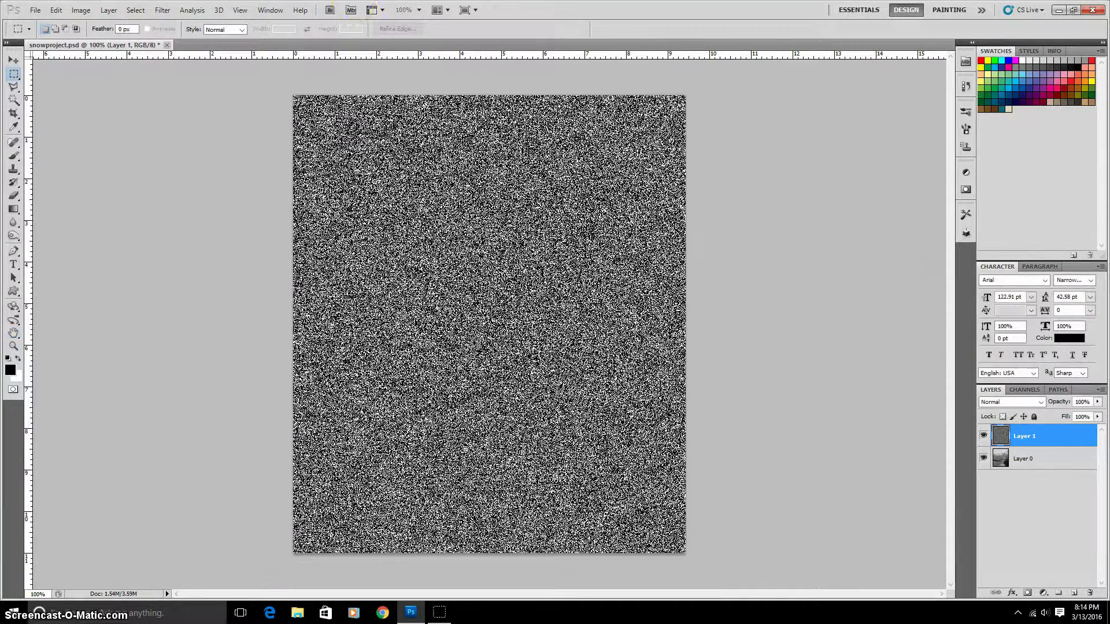
# Soften the noise layer with a Gaussian Blur of 2.0 pixels radius
pyautogui.click(162, 10)
pyautogui.moveTo(174, 115)
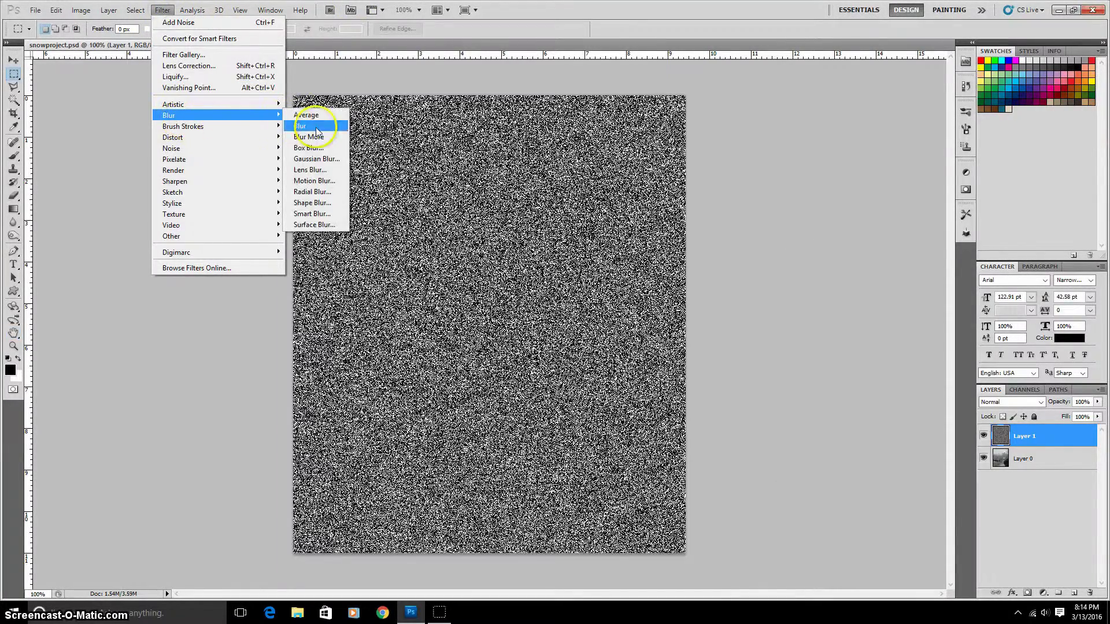
pyautogui.click(332, 155)
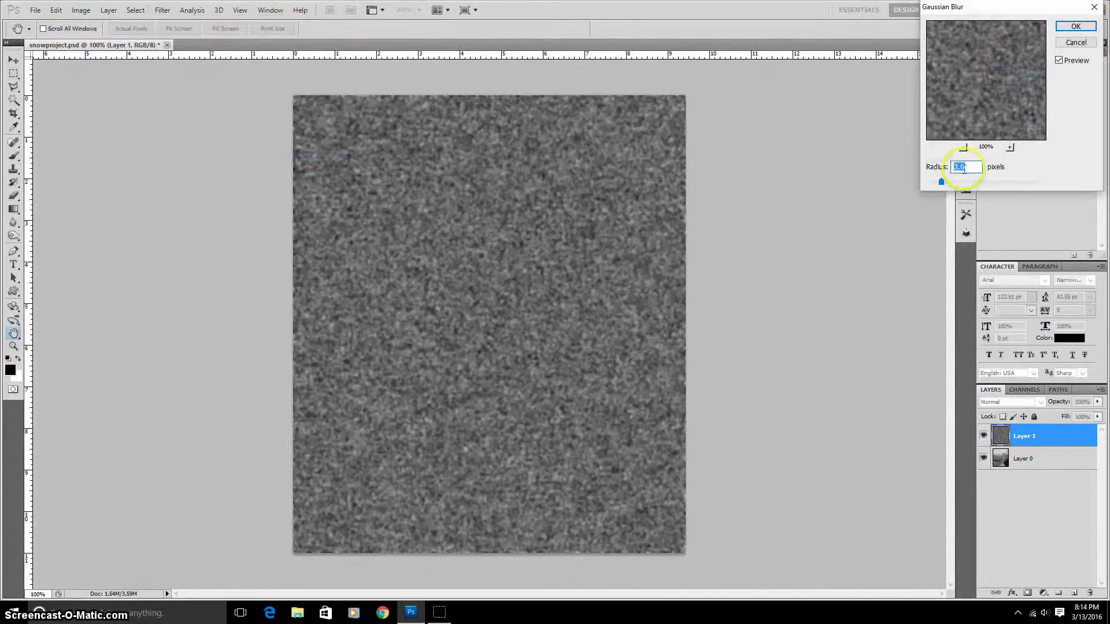
pyautogui.moveTo(987, 6); pyautogui.dragTo(819, 100)
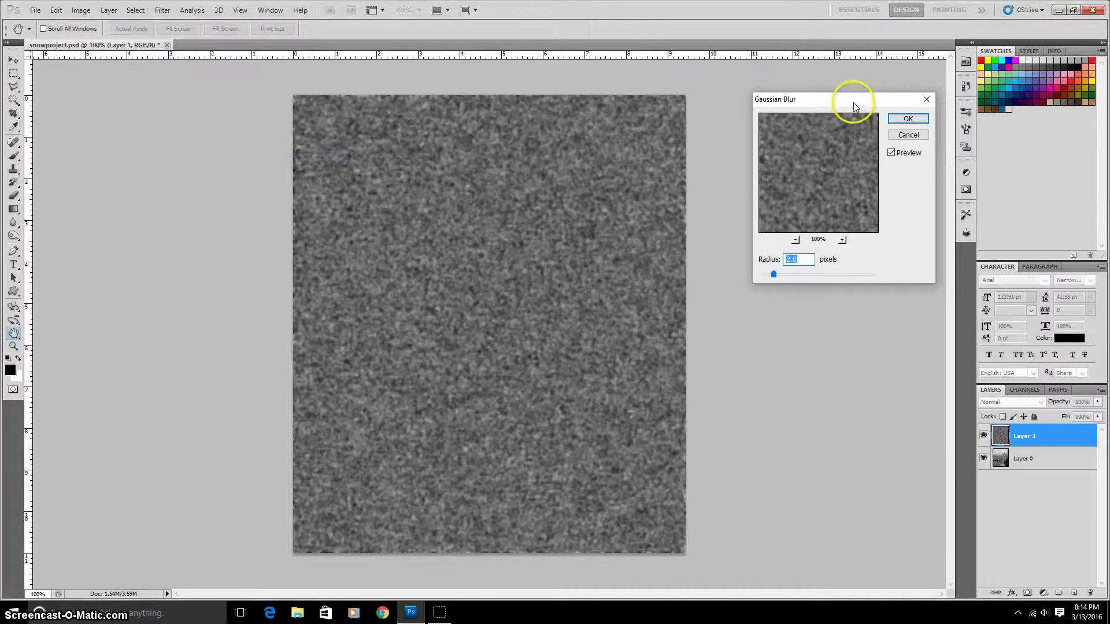
pyautogui.click(908, 119)
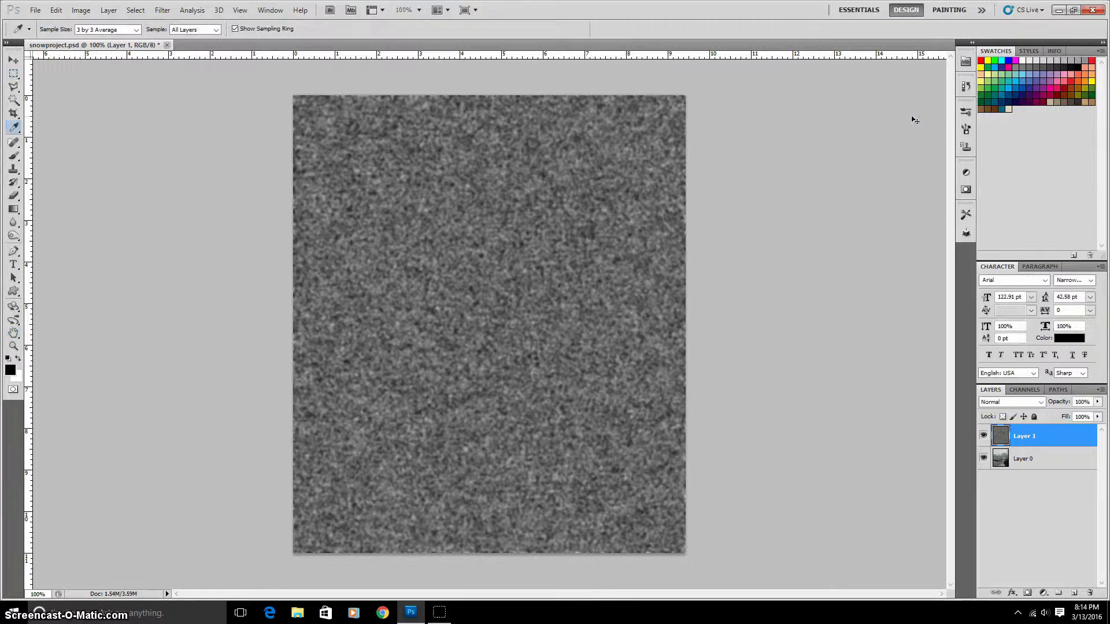
# Adjust the noise layer's Levels to a black input of 127 and a white input of 183 to isolate snow specks
pyautogui.hotkey('ctrl', 'l')
pyautogui.moveTo(845, 286); pyautogui.dragTo(900, 287)
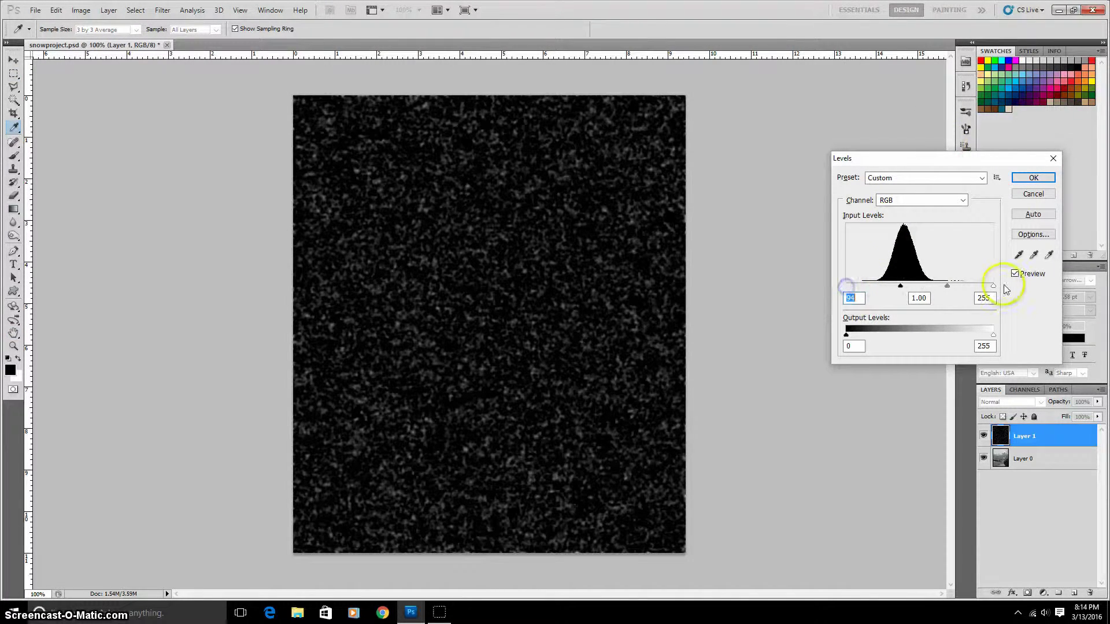
pyautogui.moveTo(993, 287)
pyautogui.mouseDown()
pyautogui.moveTo(902, 287)
pyautogui.moveTo(923, 287)
pyautogui.mouseUp()
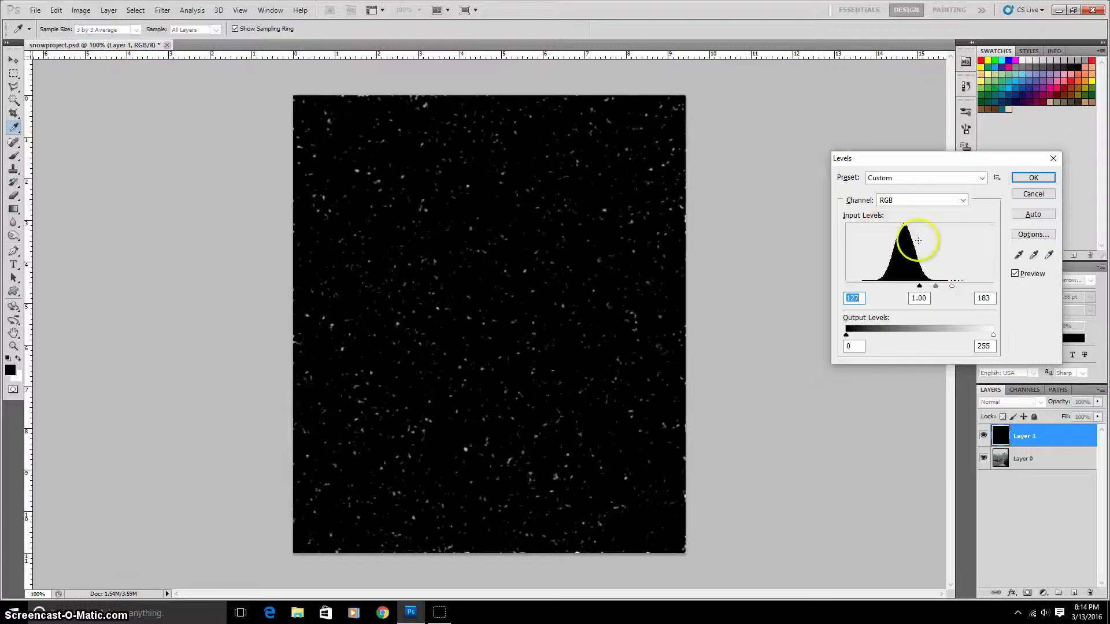
pyautogui.click(1039, 179)
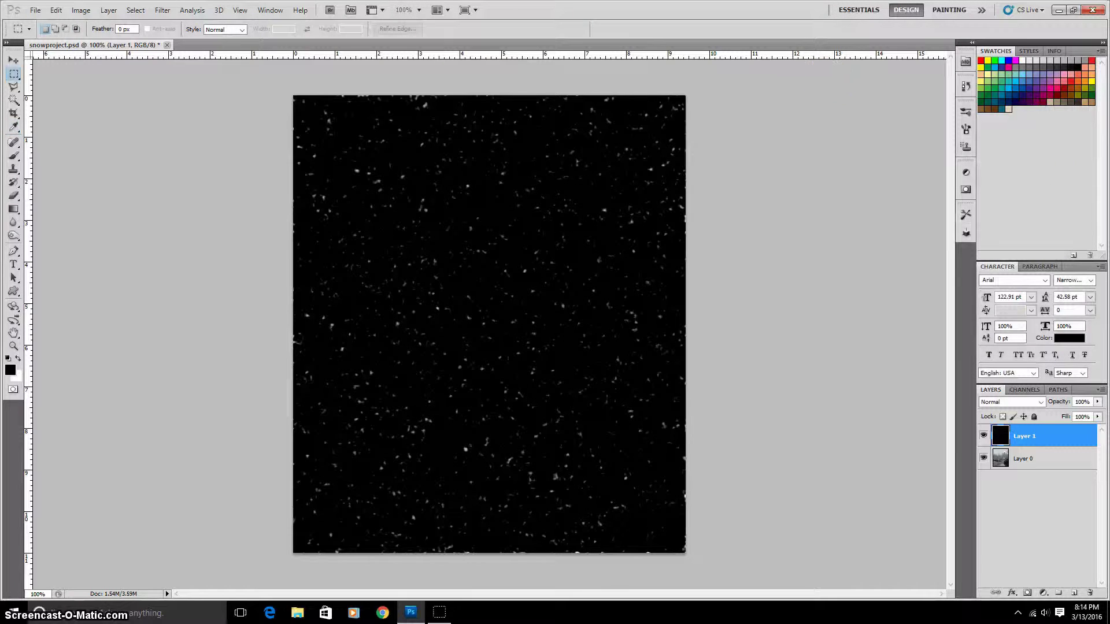
# Offset the snow layer by 0 pixels horizontally and +117 pixels vertically, wrapping around undefined areas
pyautogui.click(157, 12)
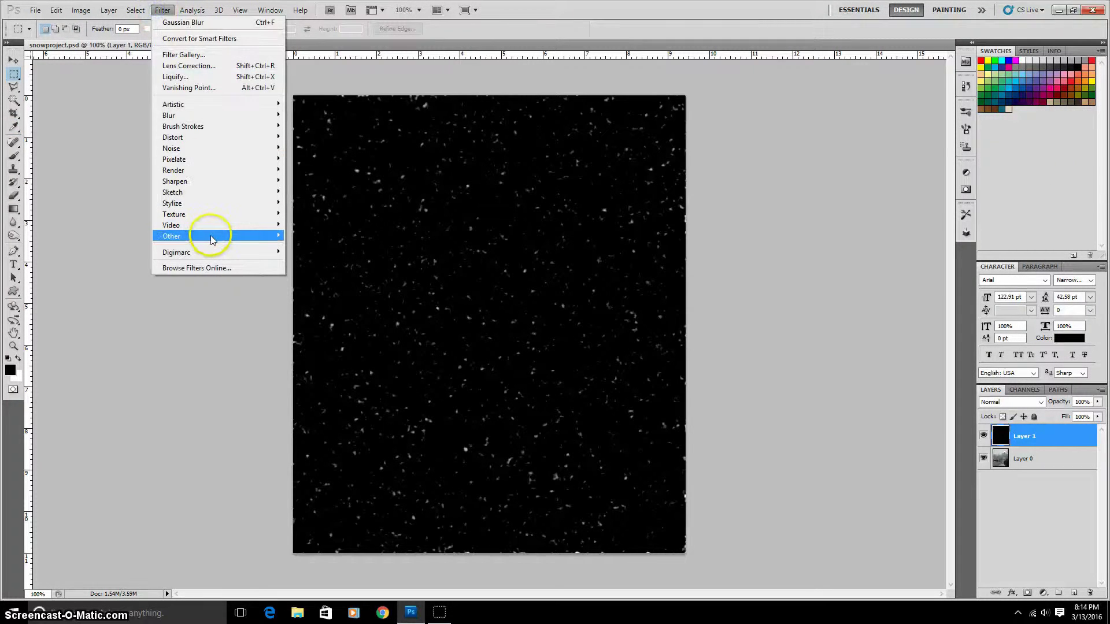
pyautogui.moveTo(260, 235)
pyautogui.click(307, 280)
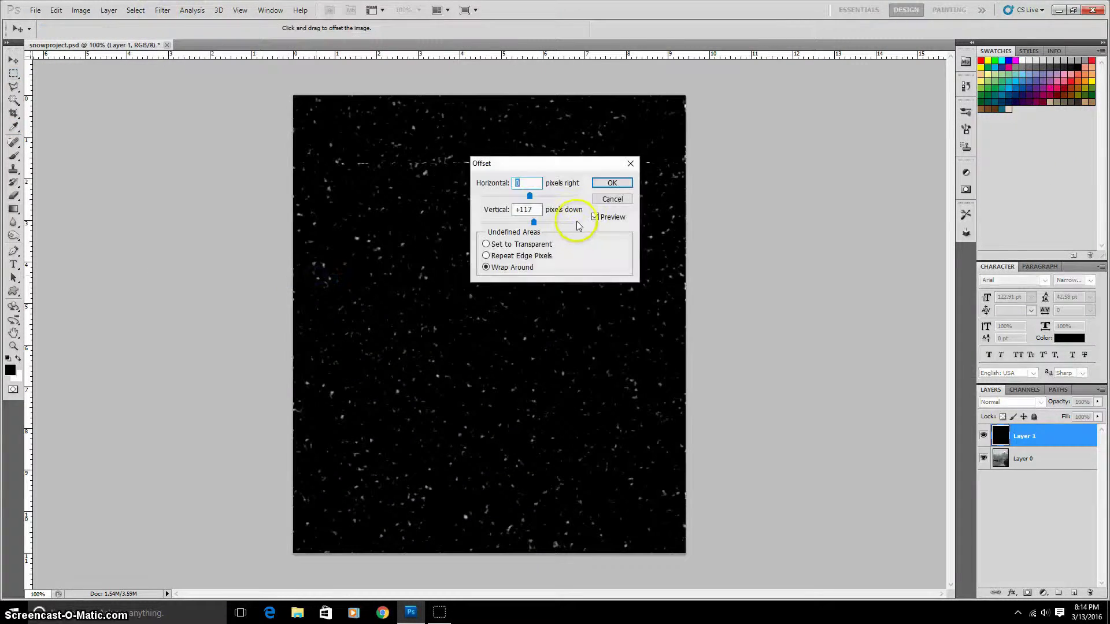
pyautogui.moveTo(530, 160); pyautogui.dragTo(752, 222)
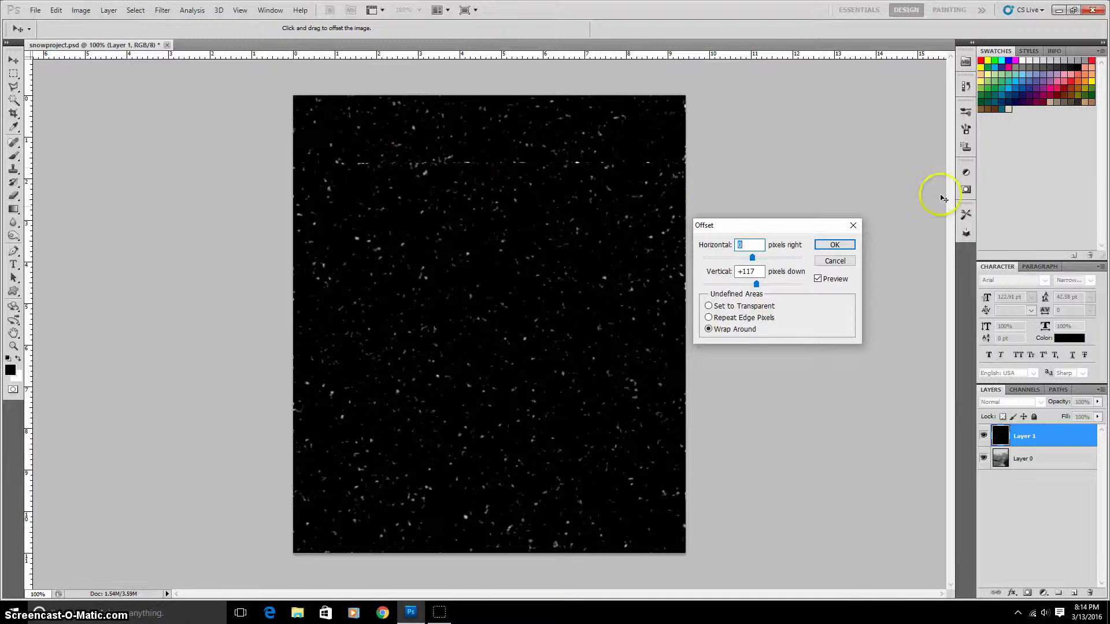
pyautogui.click(834, 244)
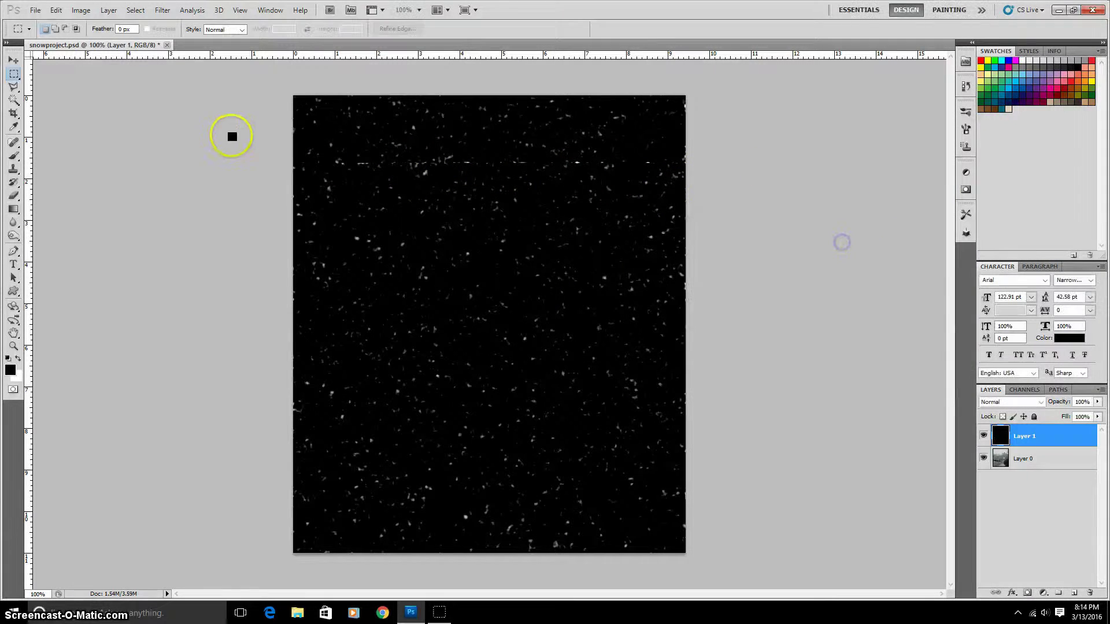
# Select a thin full-width strip over the offset seam, fill it with Content-Aware, and deselect it
pyautogui.click(13, 73)
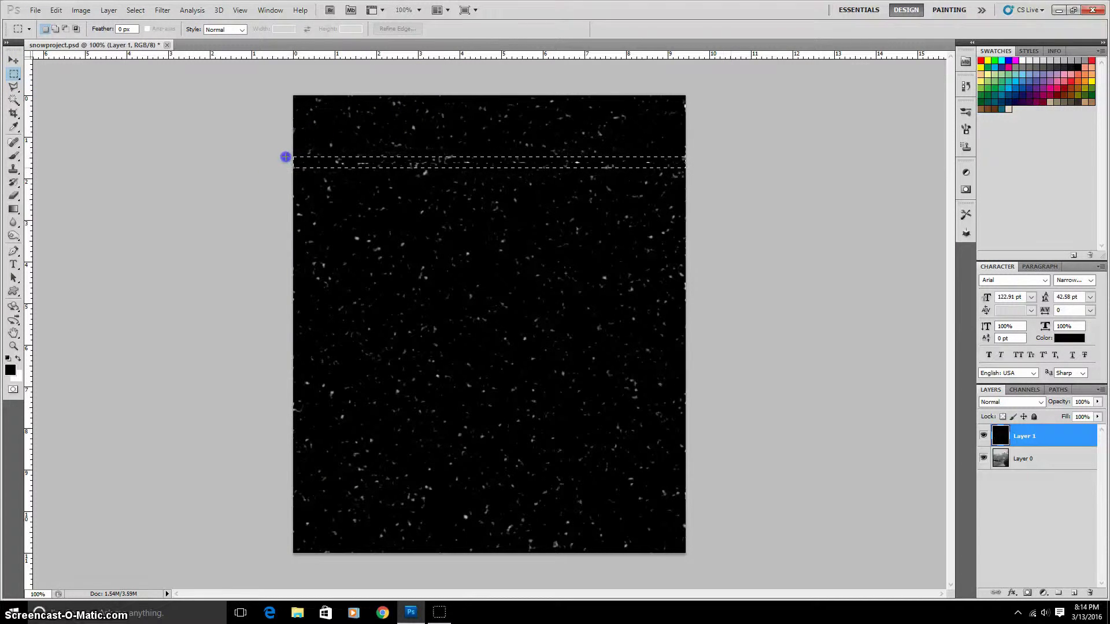
pyautogui.moveTo(285, 156); pyautogui.dragTo(732, 169)
pyautogui.hotkey('shift', 'F5')
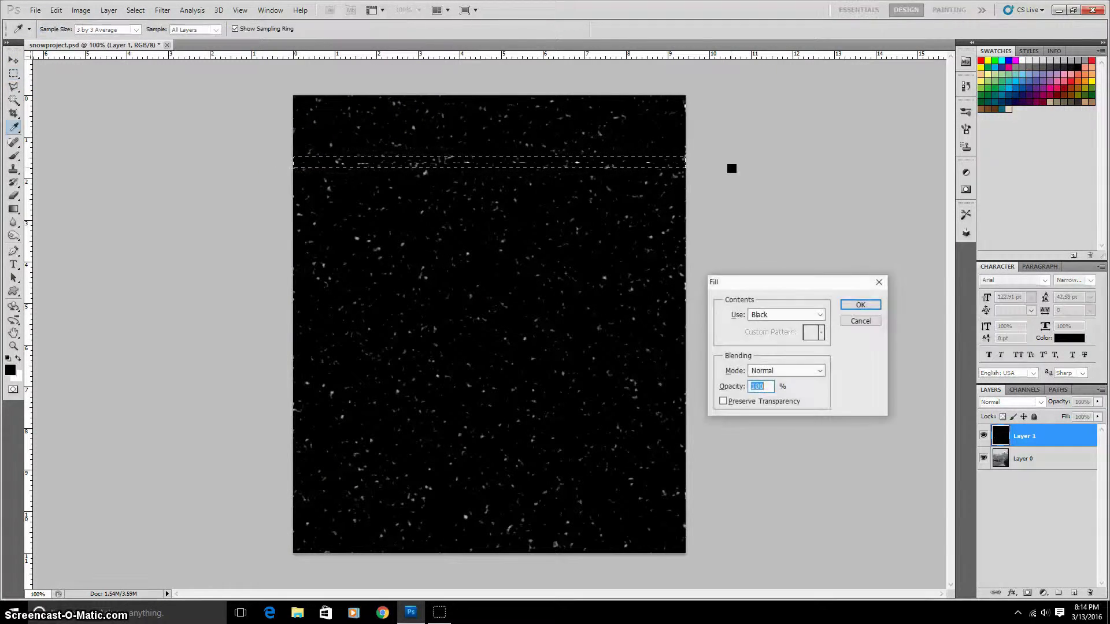
pyautogui.click(819, 316)
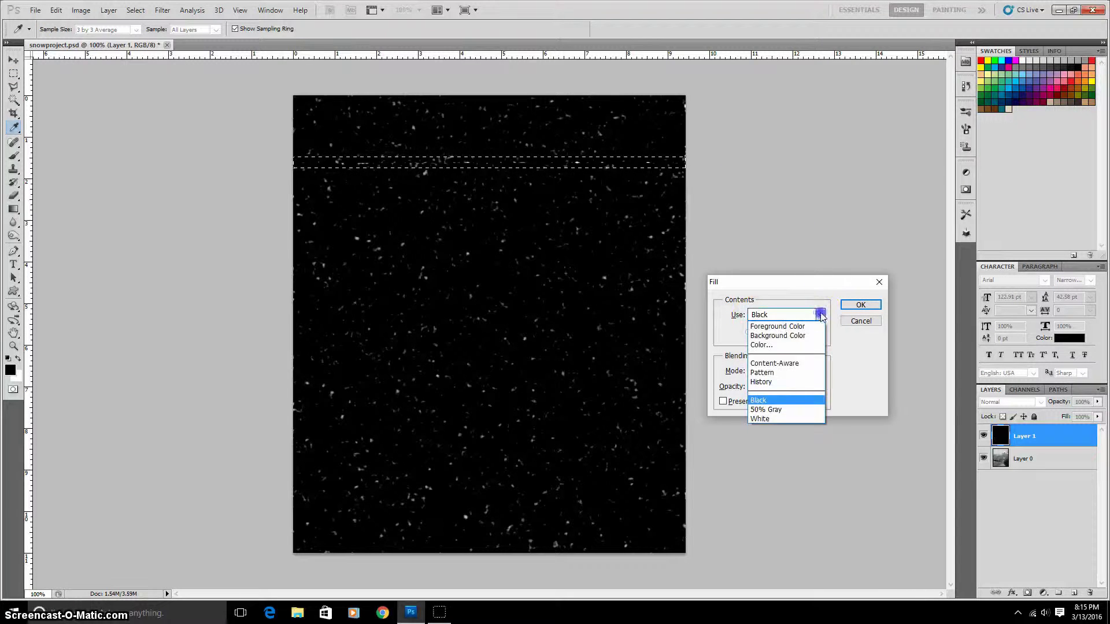
pyautogui.click(777, 361)
pyautogui.click(861, 305)
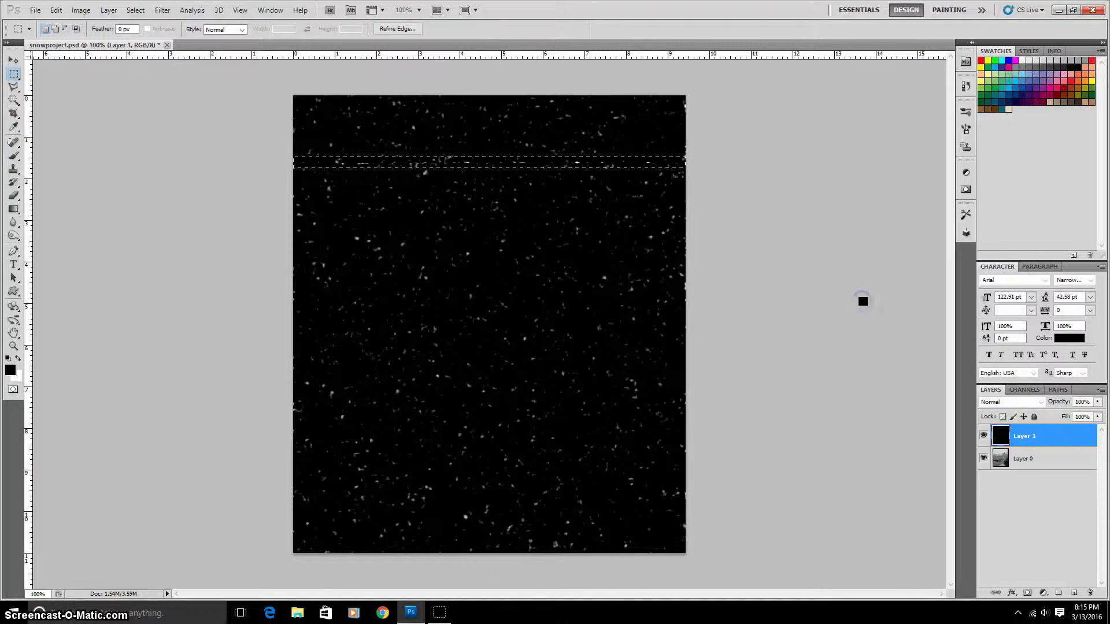
pyautogui.hotkey('ctrl', 'd')
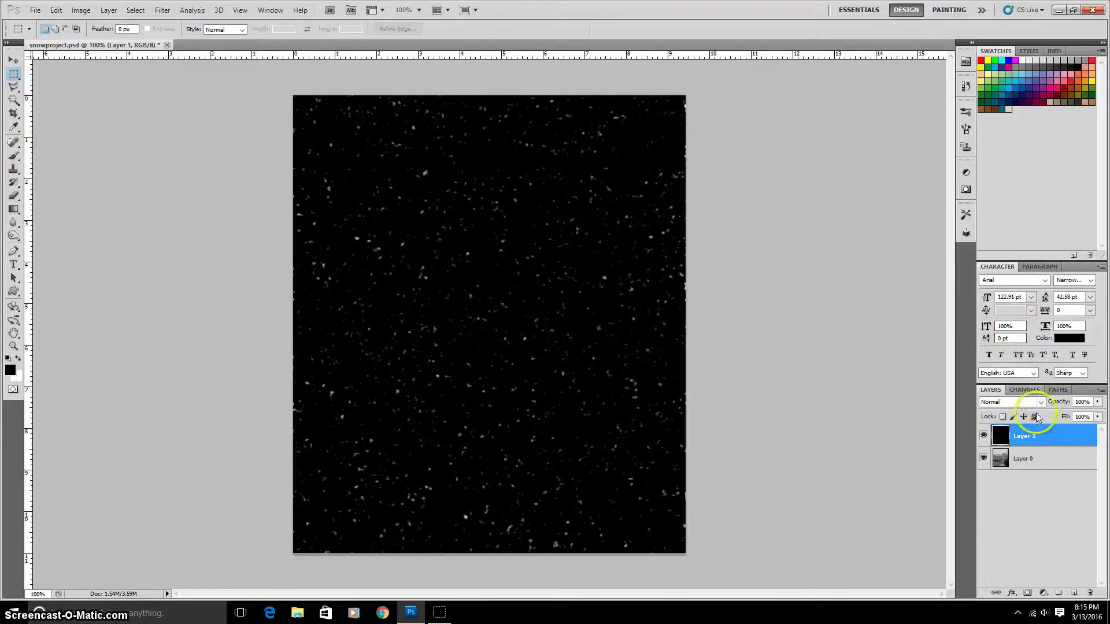
# Define the snow texture as a pattern named "snow"
pyautogui.click(35, 10)
pyautogui.moveTo(56, 10)
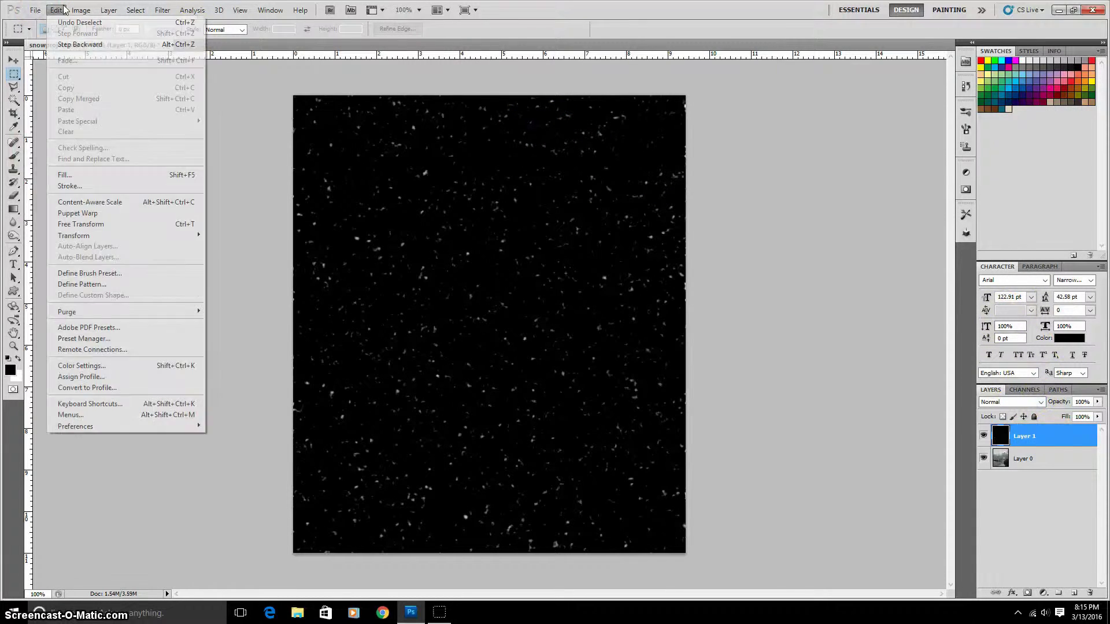
pyautogui.click(121, 287)
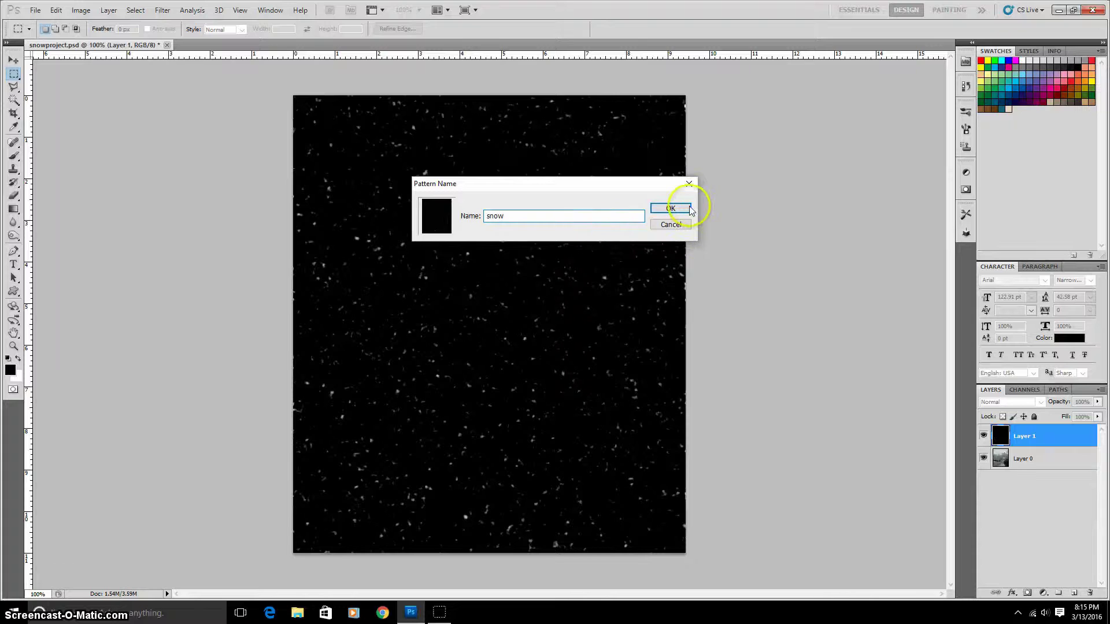
pyautogui.click(670, 208)
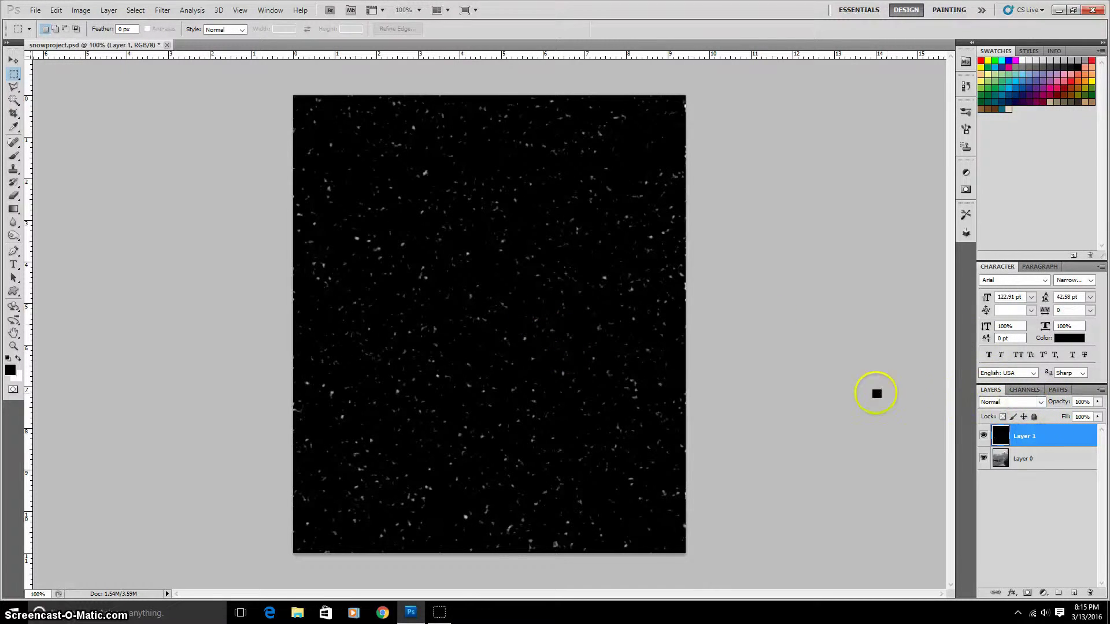
# Try the Screen blend mode on the snow layer and set it back to Normal
pyautogui.click(1040, 402)
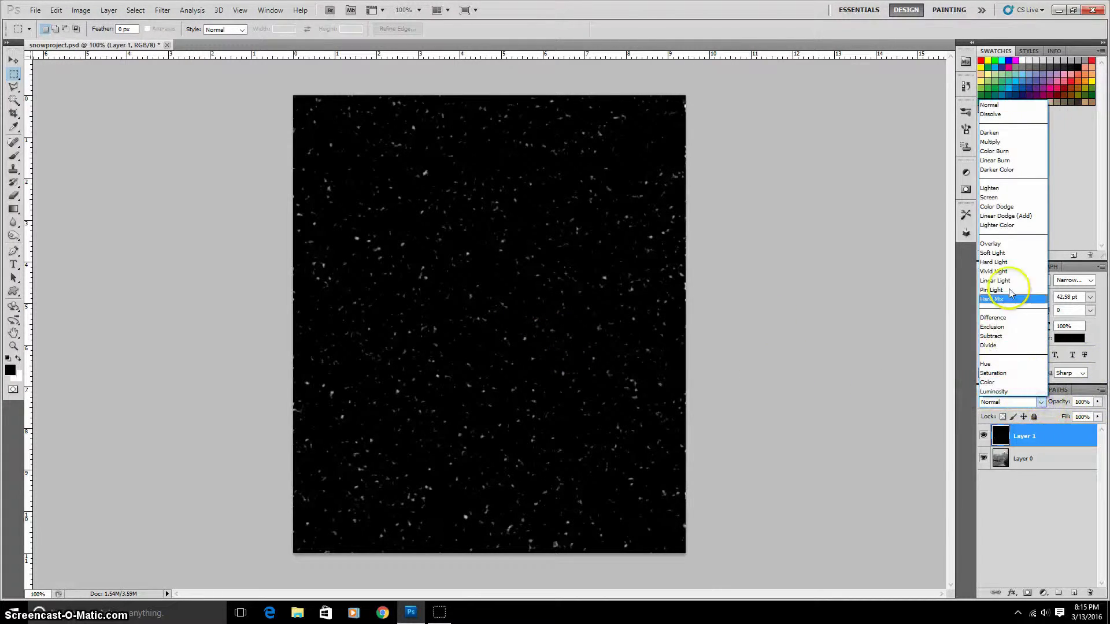
pyautogui.click(1003, 196)
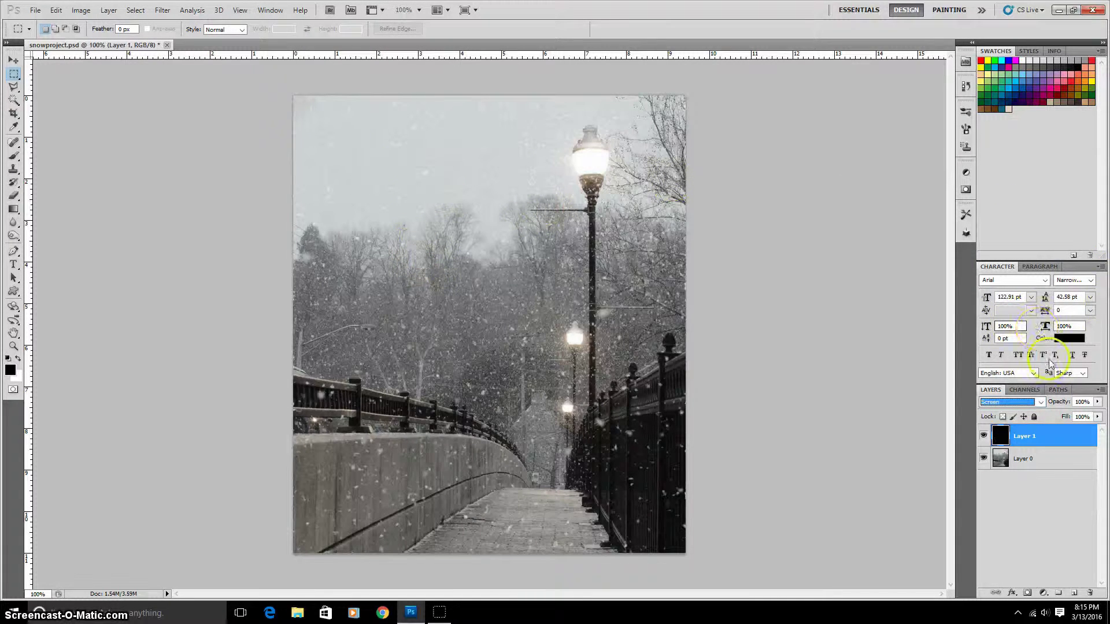
pyautogui.click(1040, 403)
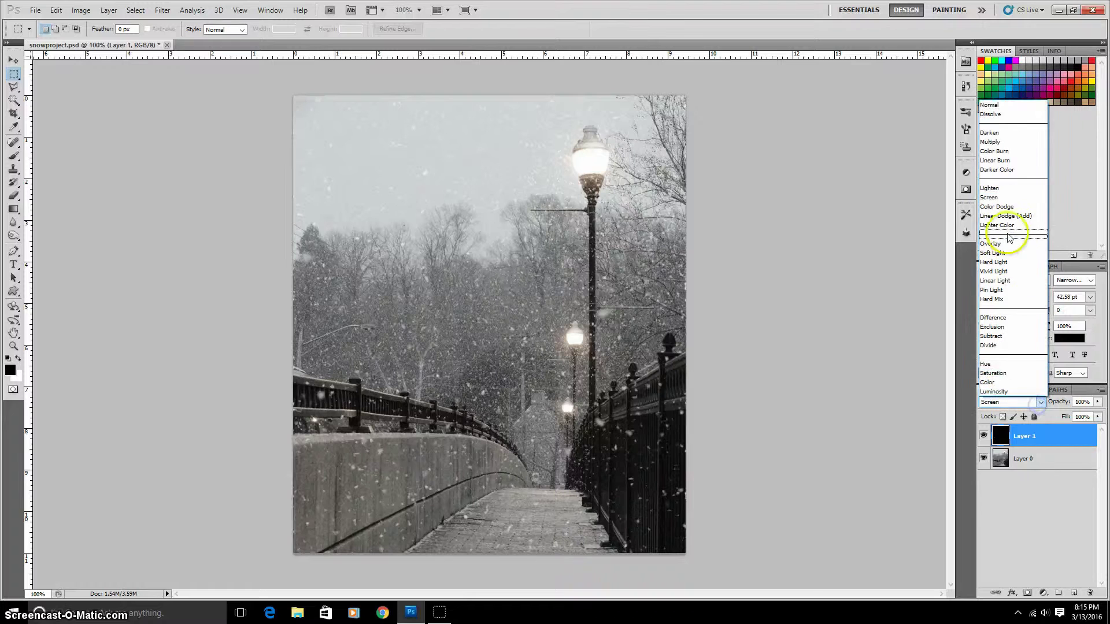
pyautogui.click(990, 150)
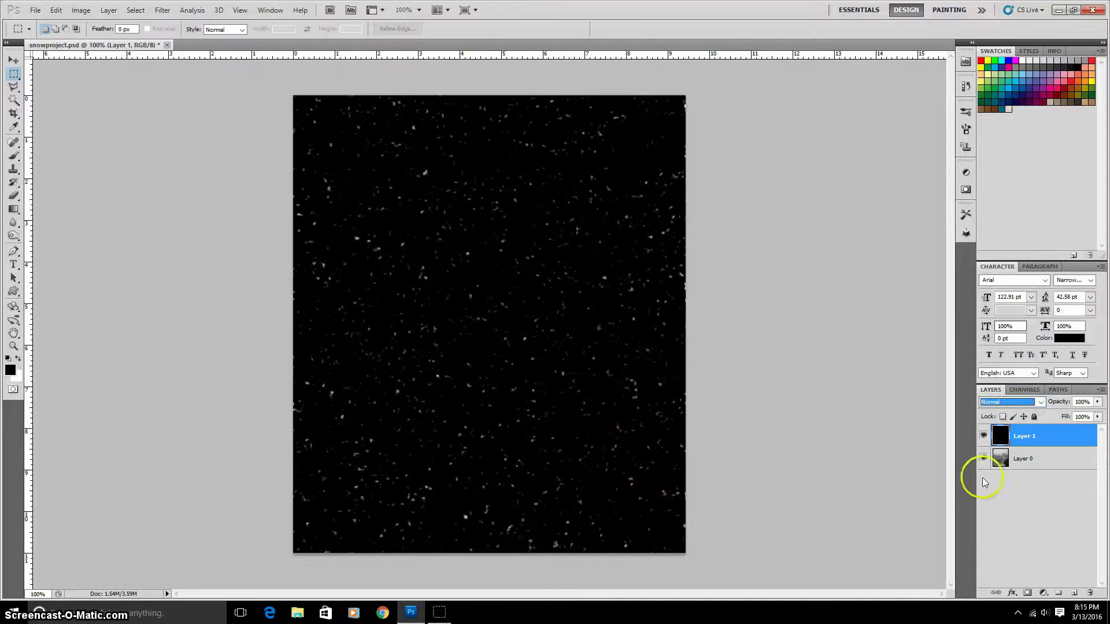
# Hide the snow texture layer above the photo
pyautogui.click(984, 436)
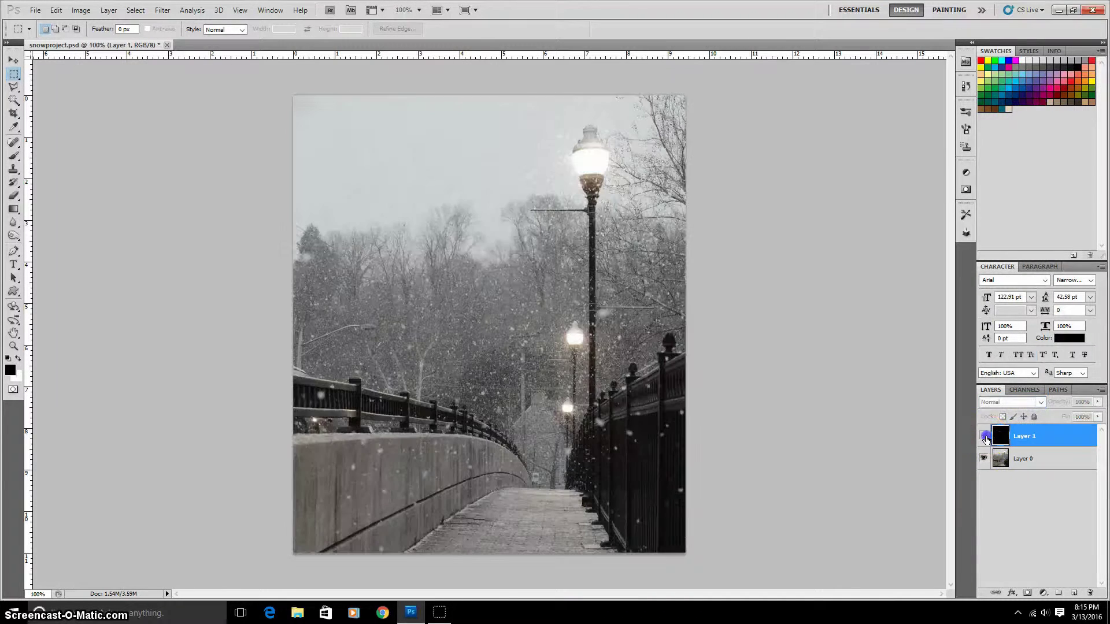
# Add a new layer above the snow texture layer and fill it with 50% Gray
pyautogui.click(1074, 594)
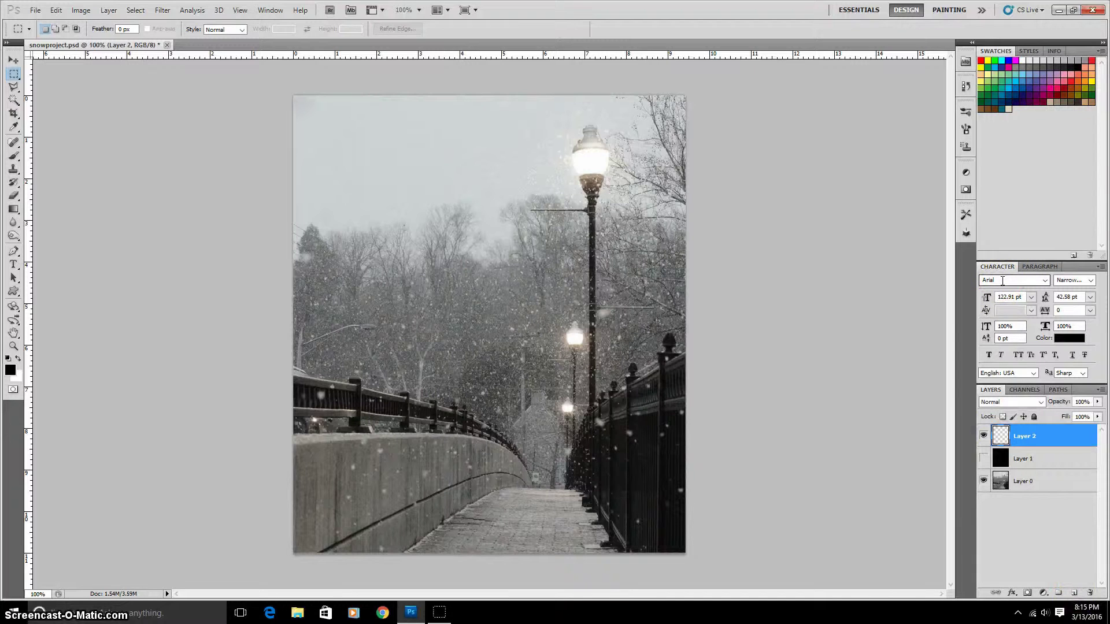
pyautogui.hotkey('shift', 'F5')
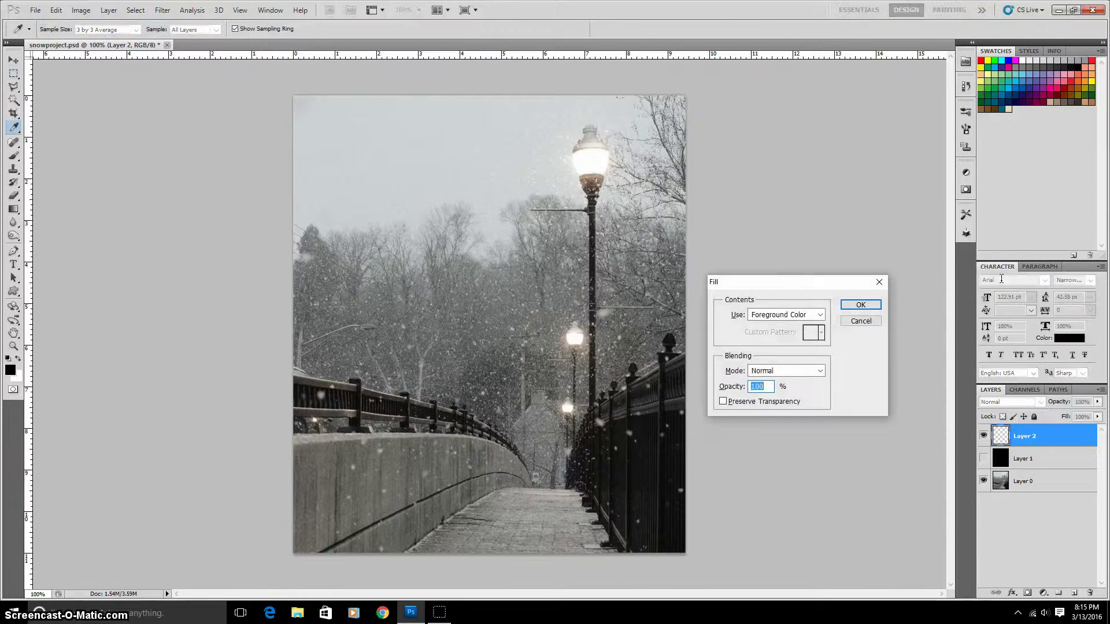
pyautogui.click(819, 314)
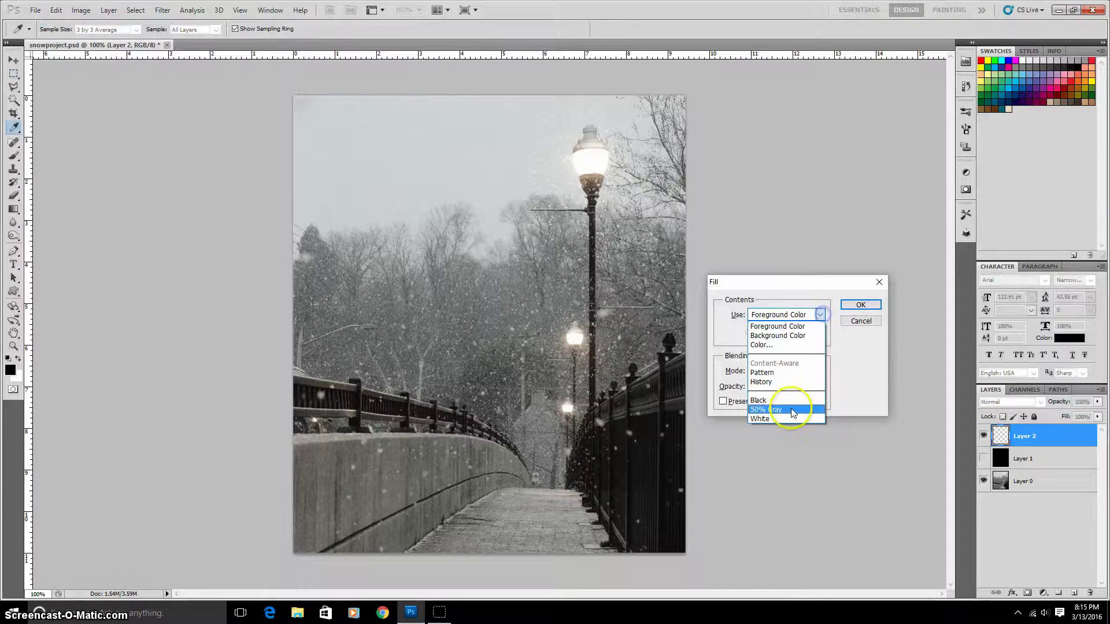
pyautogui.click(790, 409)
pyautogui.click(860, 305)
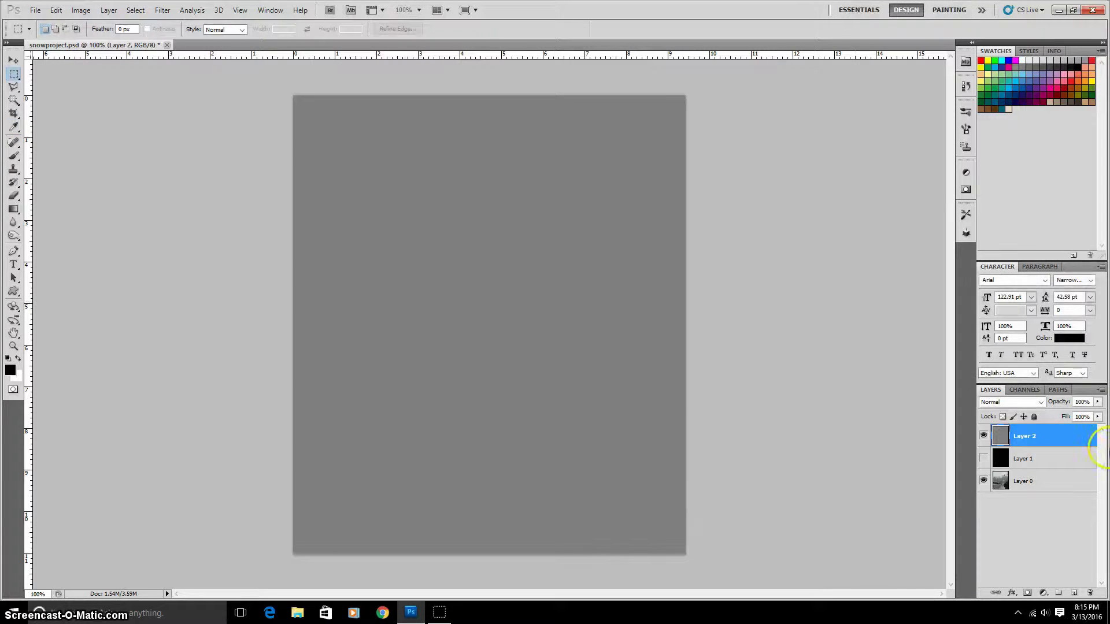
# Add a Pattern Overlay to the gray layer using the snow pattern, with the overlay's blend mode set to Screen
pyautogui.doubleClick(1058, 441)
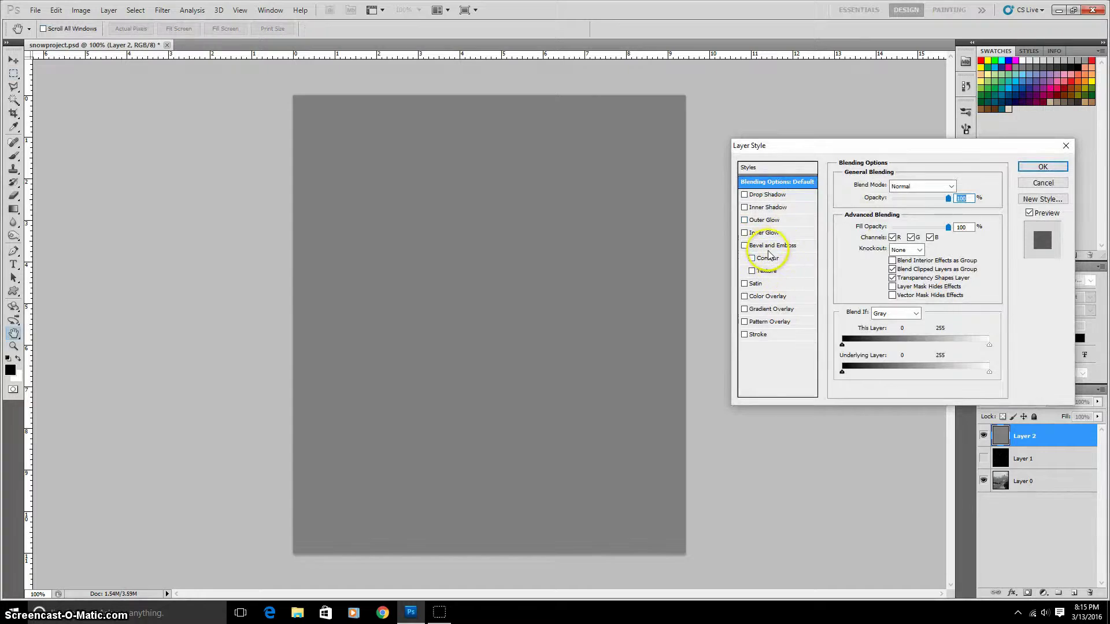
pyautogui.click(744, 323)
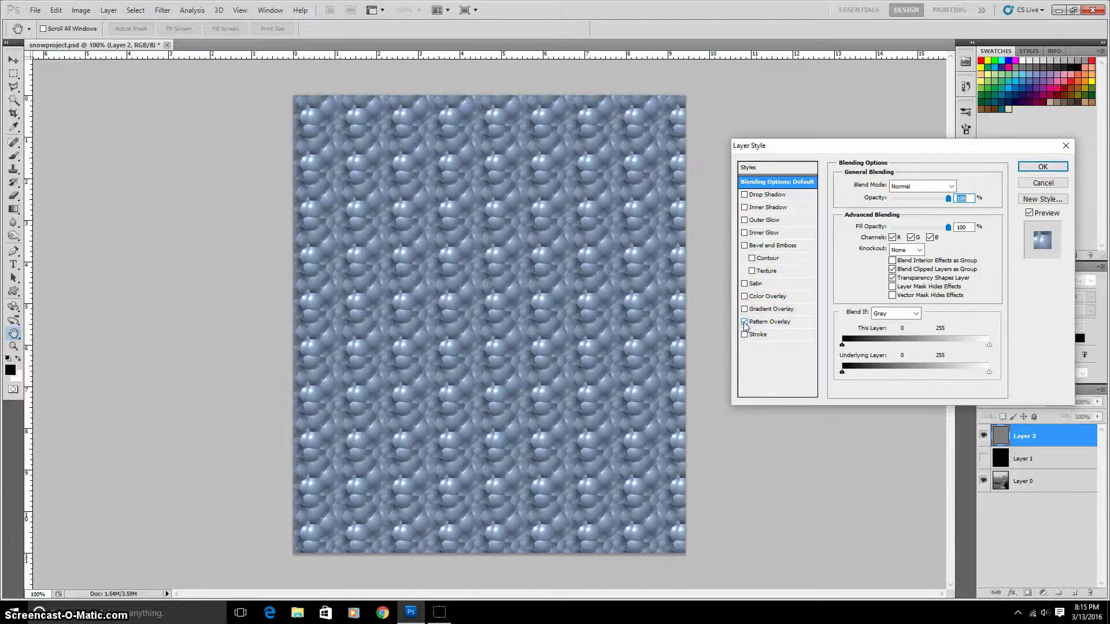
pyautogui.click(778, 323)
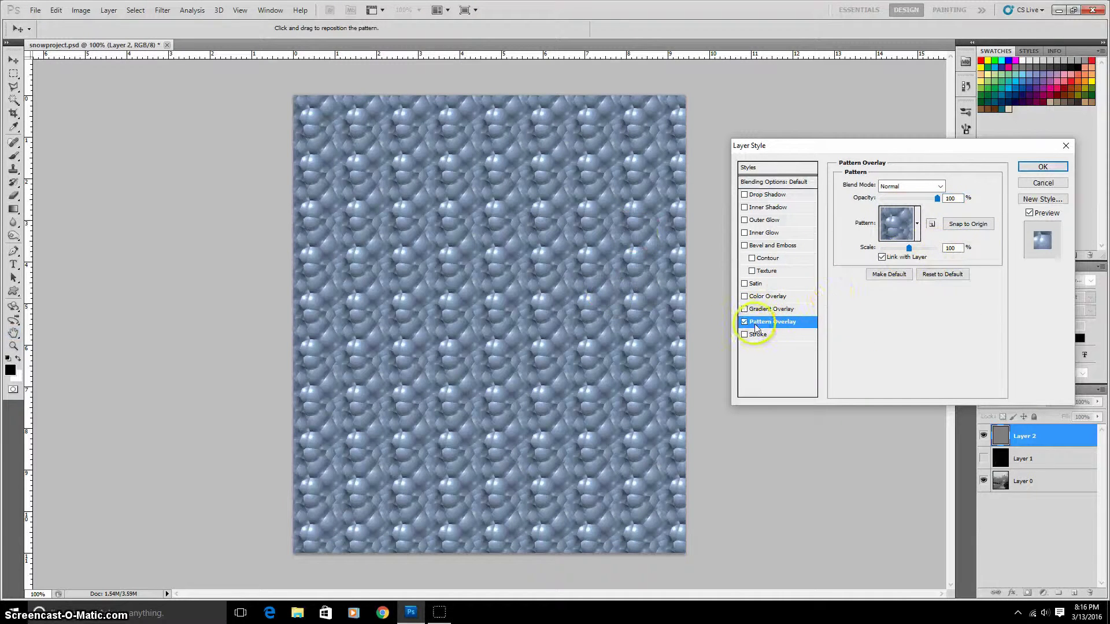
pyautogui.click(918, 224)
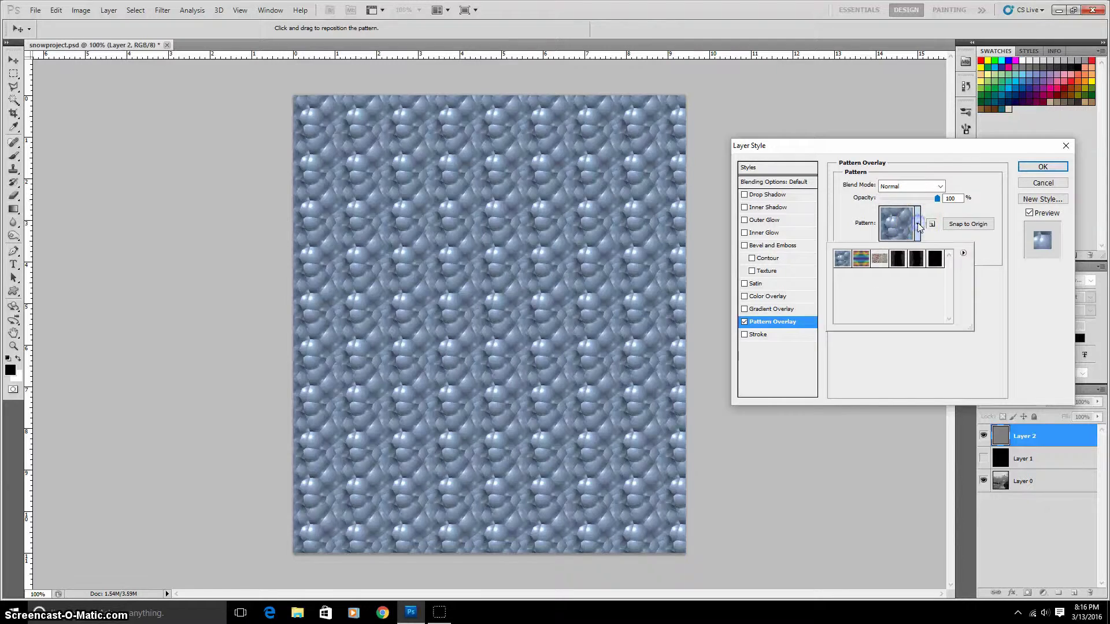
pyautogui.click(935, 260)
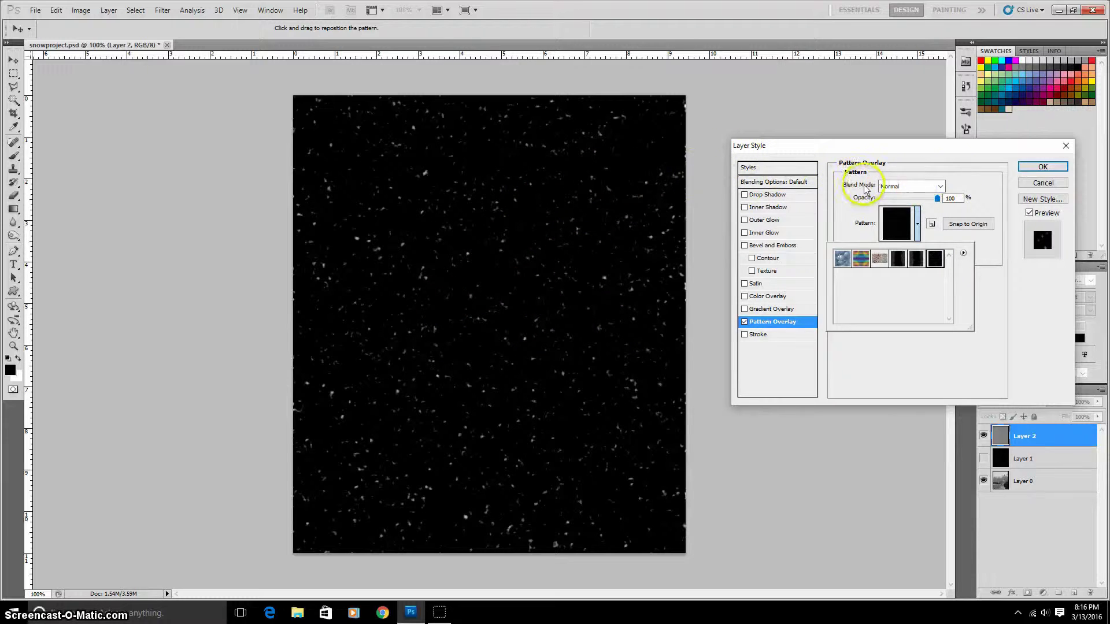
pyautogui.click(929, 186)
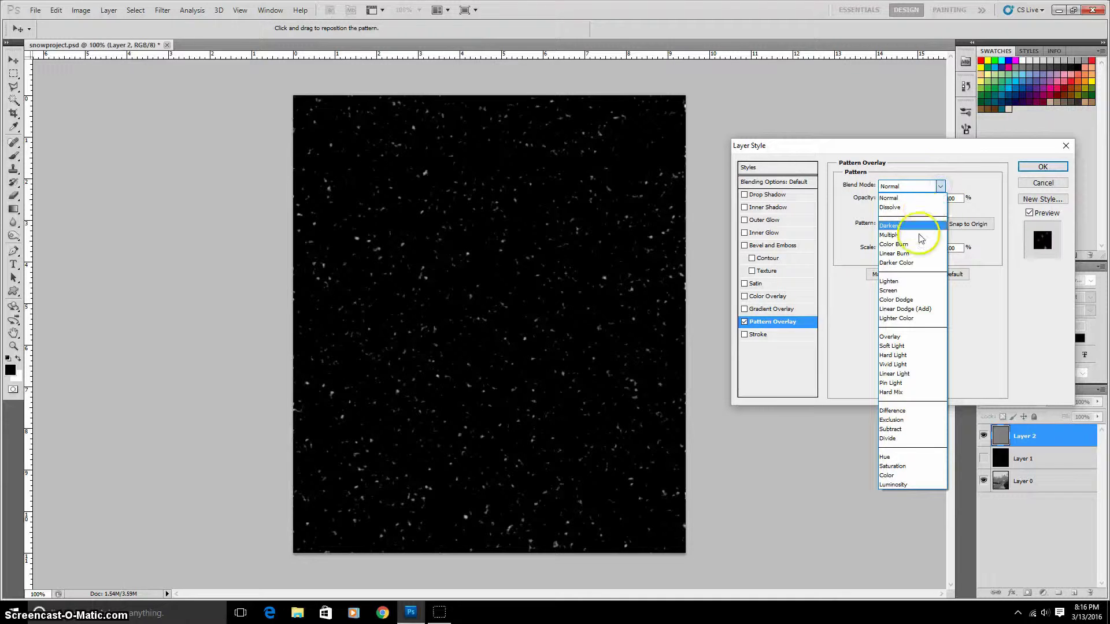
pyautogui.click(912, 292)
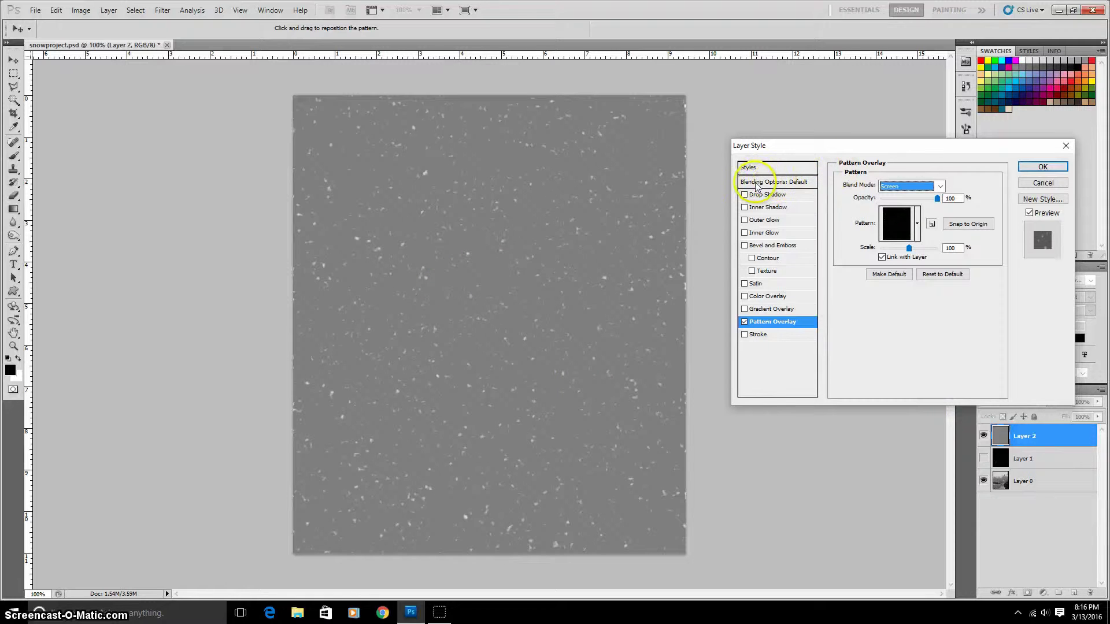
# Set the gray layer's Fill Opacity to 0% and apply the layer style
pyautogui.click(777, 183)
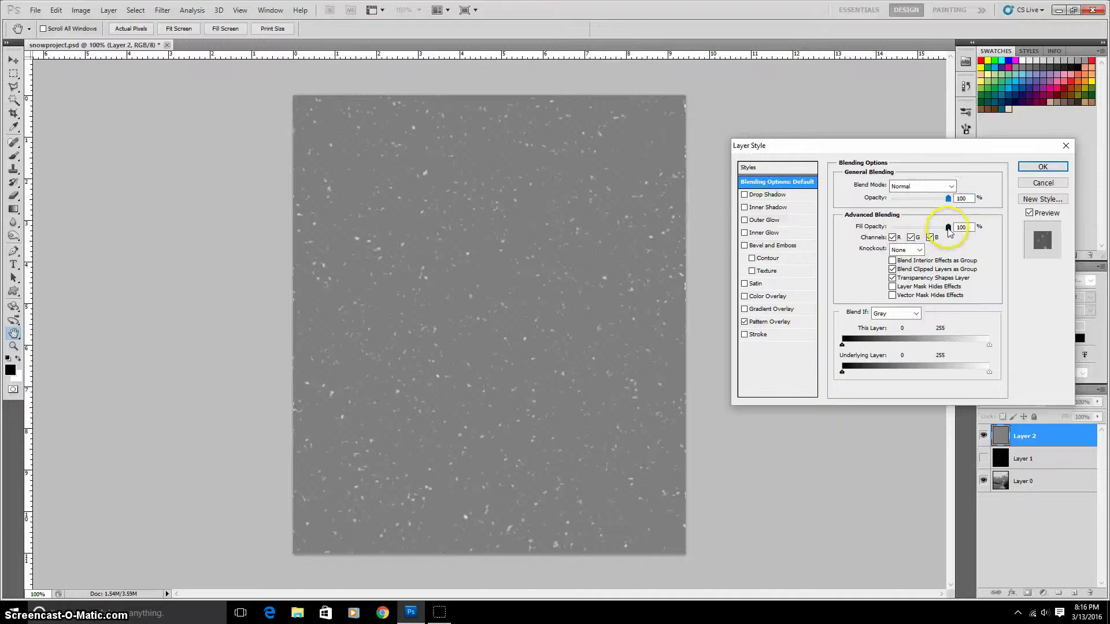
pyautogui.moveTo(948, 227); pyautogui.dragTo(815, 222)
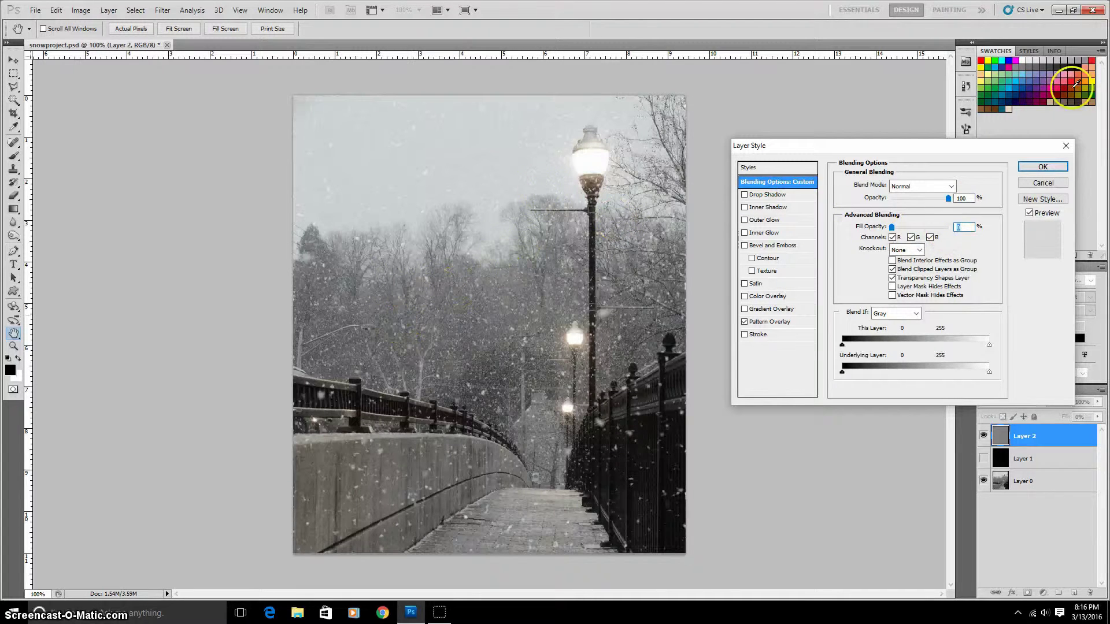
pyautogui.click(1041, 166)
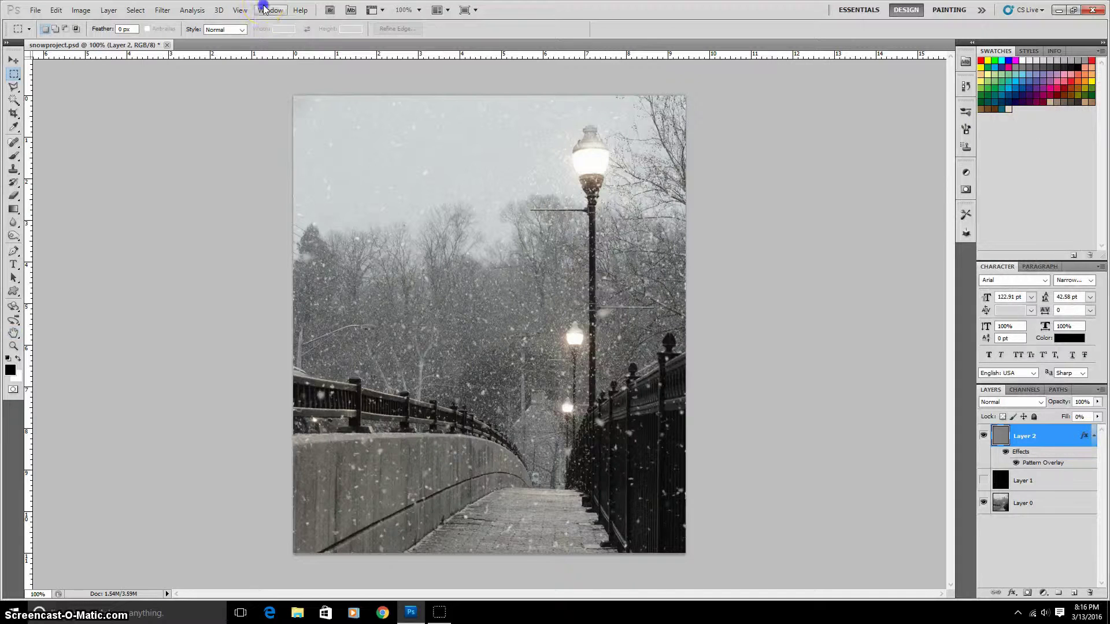
# Show the animation timeline and start Style keyframing for Layer 2 at 0:00:00:00
pyautogui.click(264, 10)
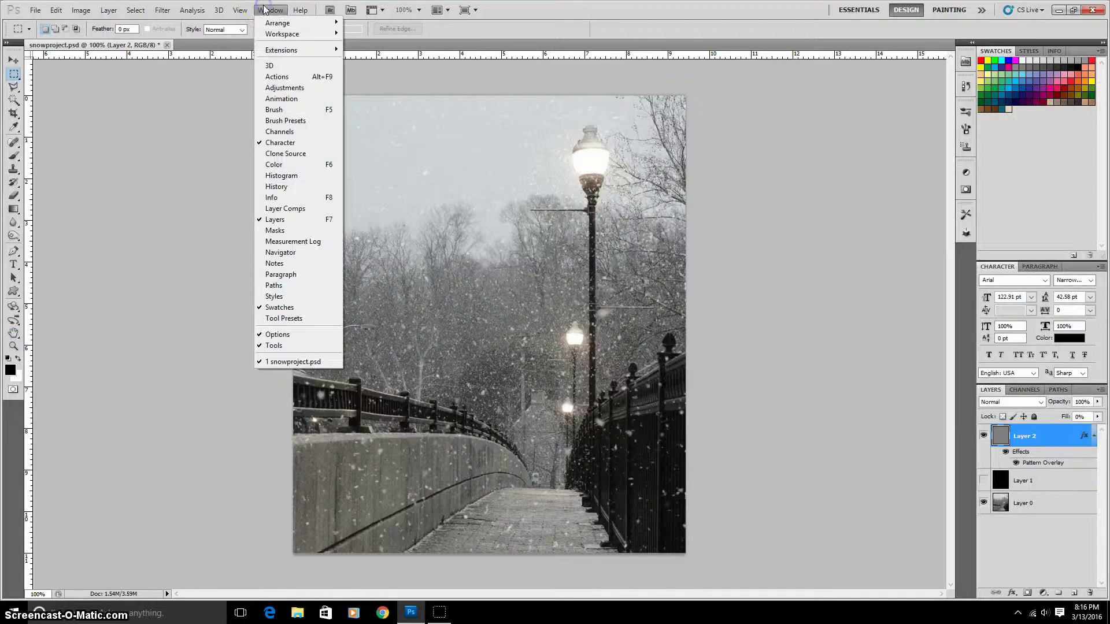
pyautogui.click(288, 99)
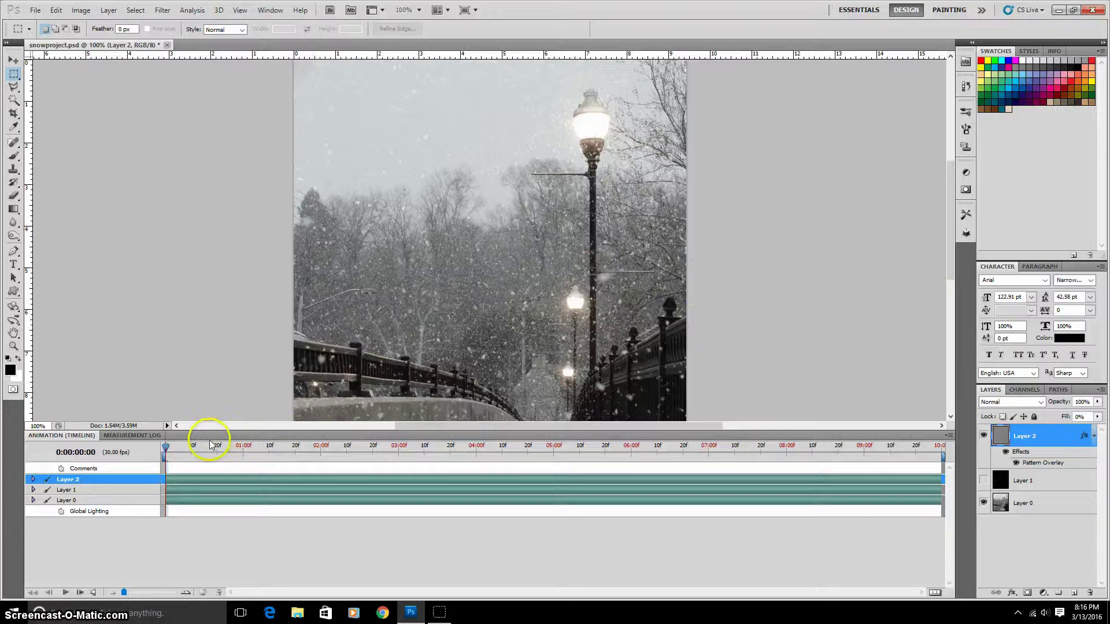
pyautogui.click(33, 480)
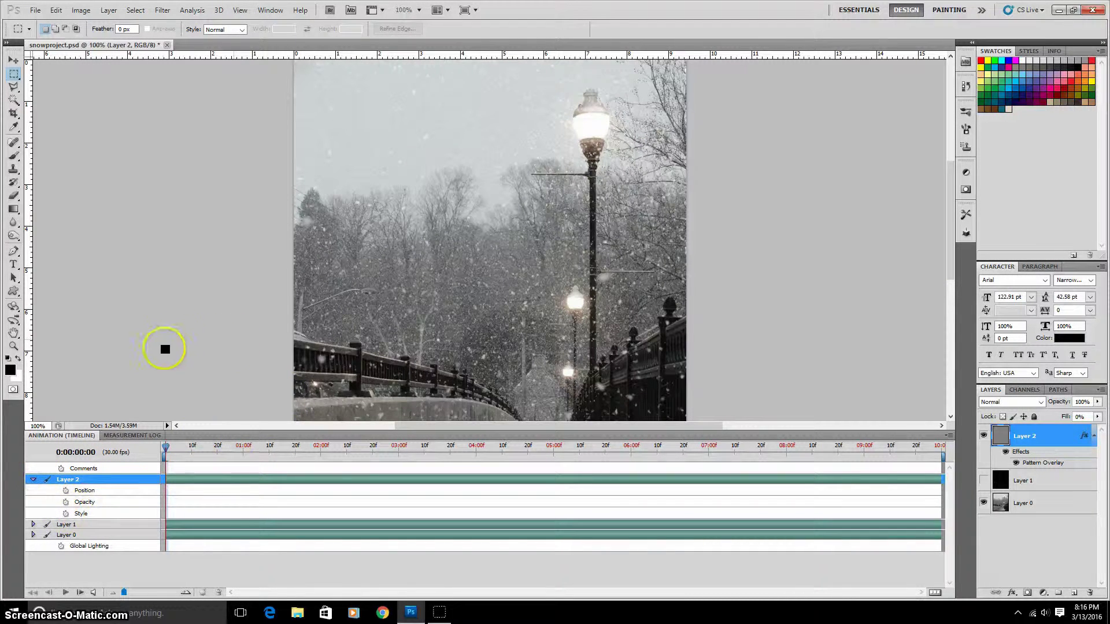
pyautogui.click(66, 514)
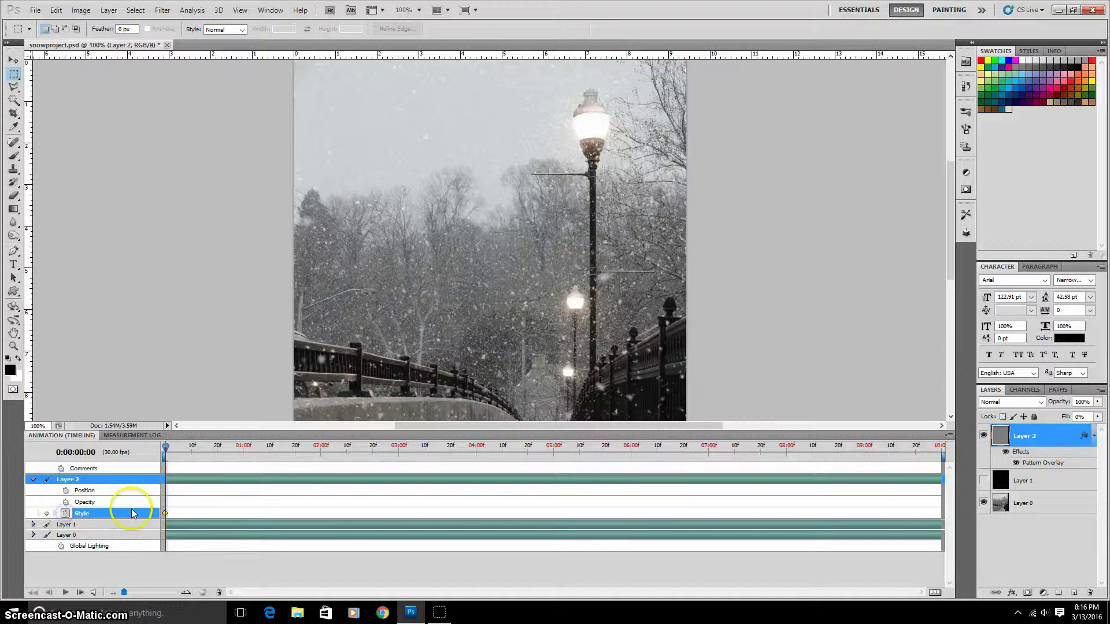
# At 0:00:09:29, shift Layer 2's overlay pattern far down the canvas in repeated moves and apply it as the ending Style keyframe
pyautogui.doubleClick(1061, 441)
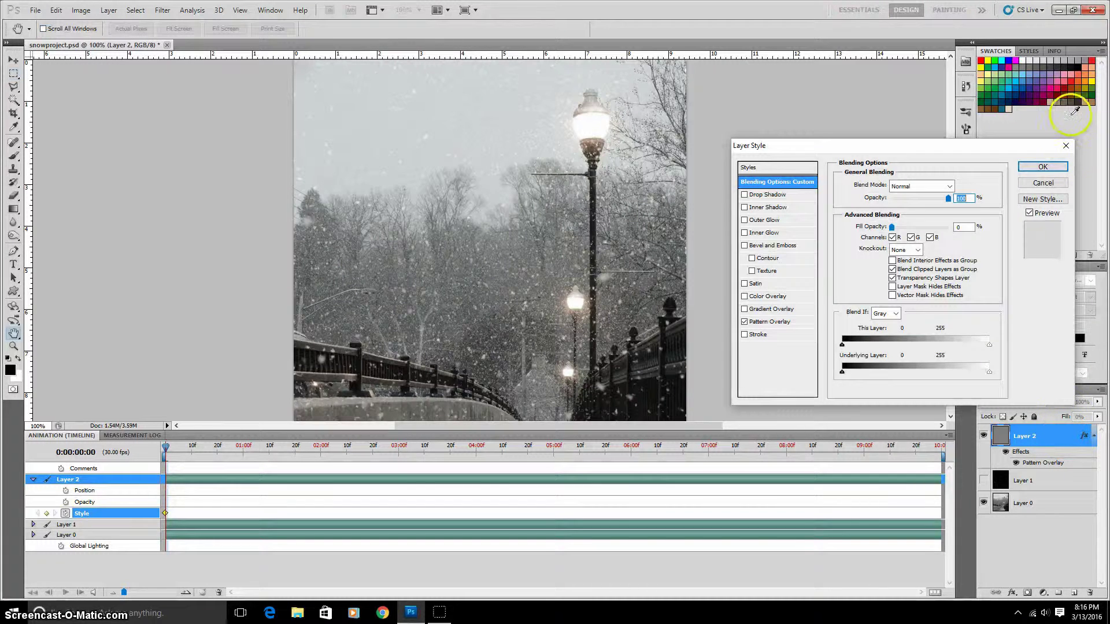
pyautogui.click(1067, 153)
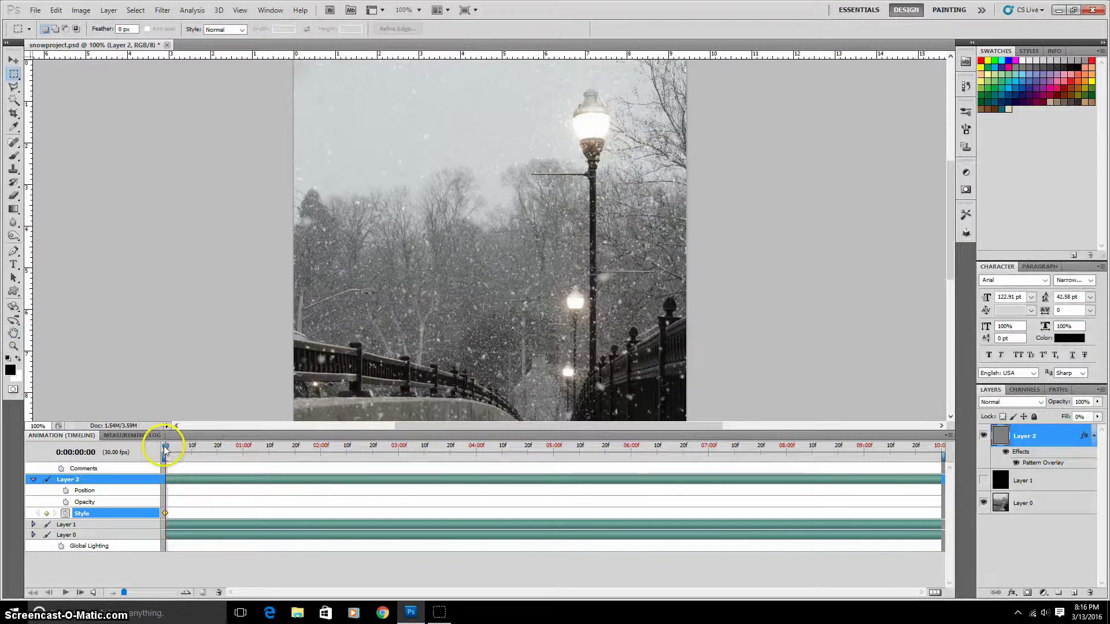
pyautogui.press('space')
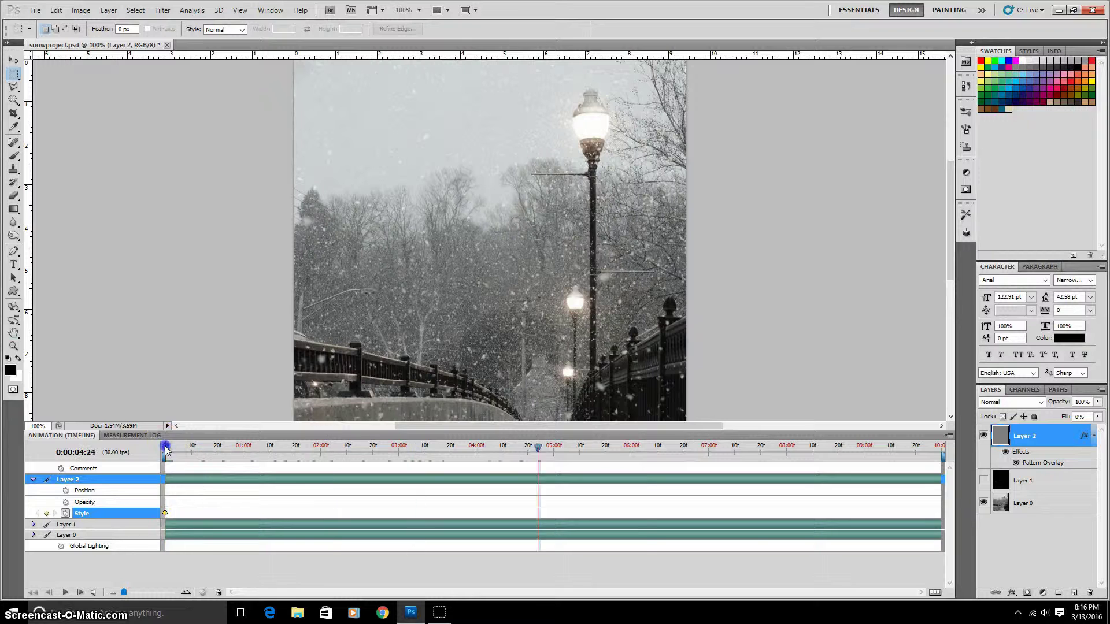
pyautogui.doubleClick(1054, 438)
pyautogui.click(792, 322)
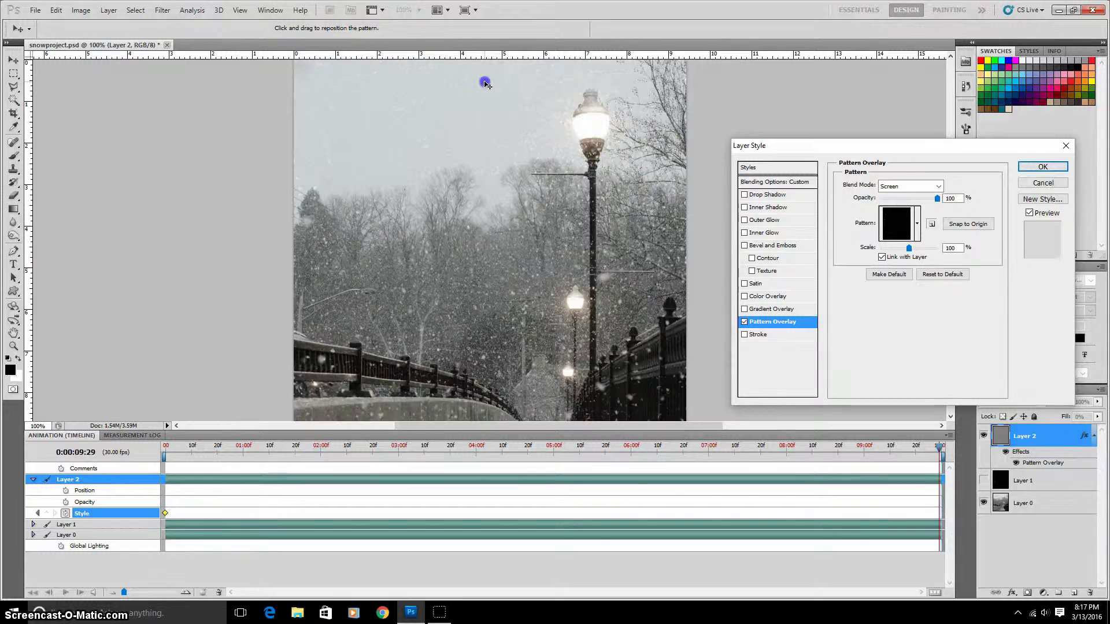
pyautogui.moveTo(485, 84); pyautogui.dragTo(477, 142)
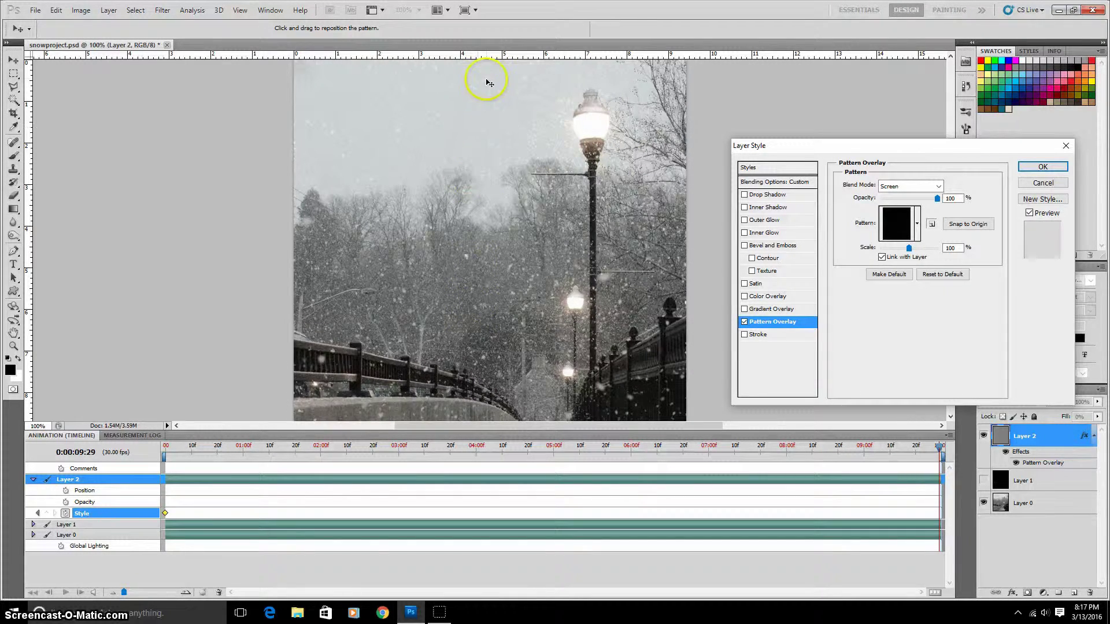
pyautogui.moveTo(487, 78); pyautogui.dragTo(486, 270)
pyautogui.moveTo(503, 95); pyautogui.dragTo(504, 93)
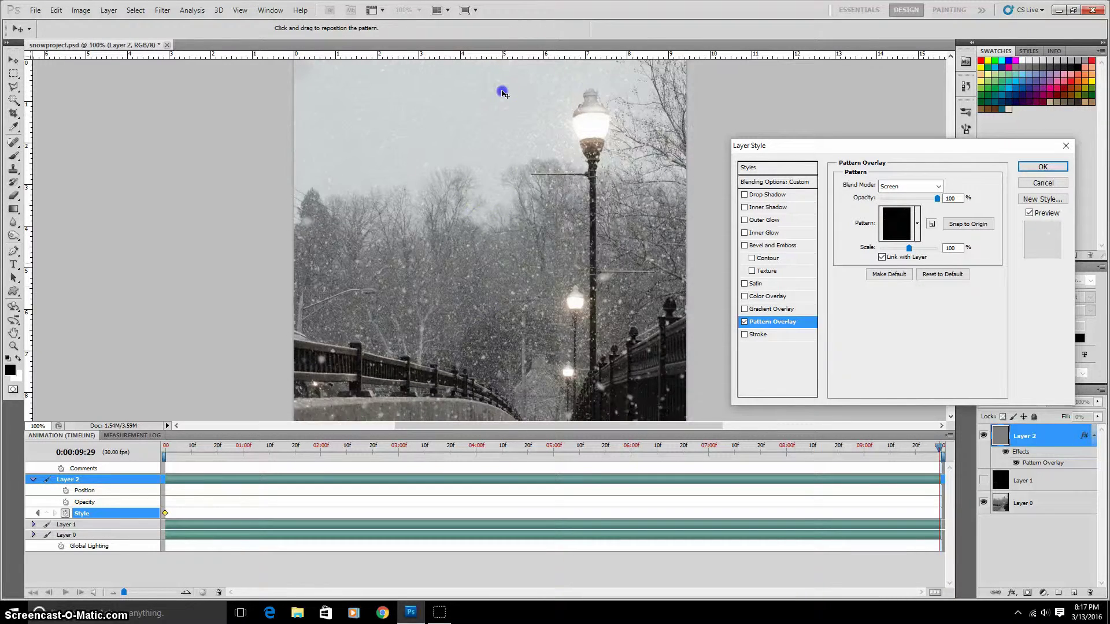
pyautogui.moveTo(487, 383); pyautogui.dragTo(500, 320)
pyautogui.moveTo(501, 111); pyautogui.dragTo(481, 384)
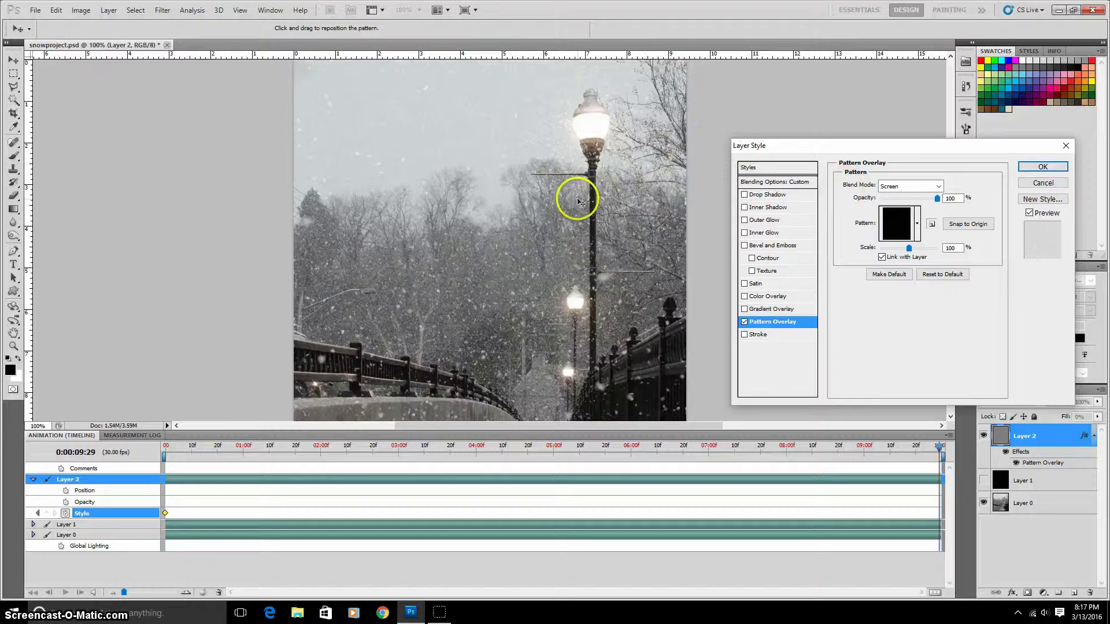
pyautogui.click(1043, 167)
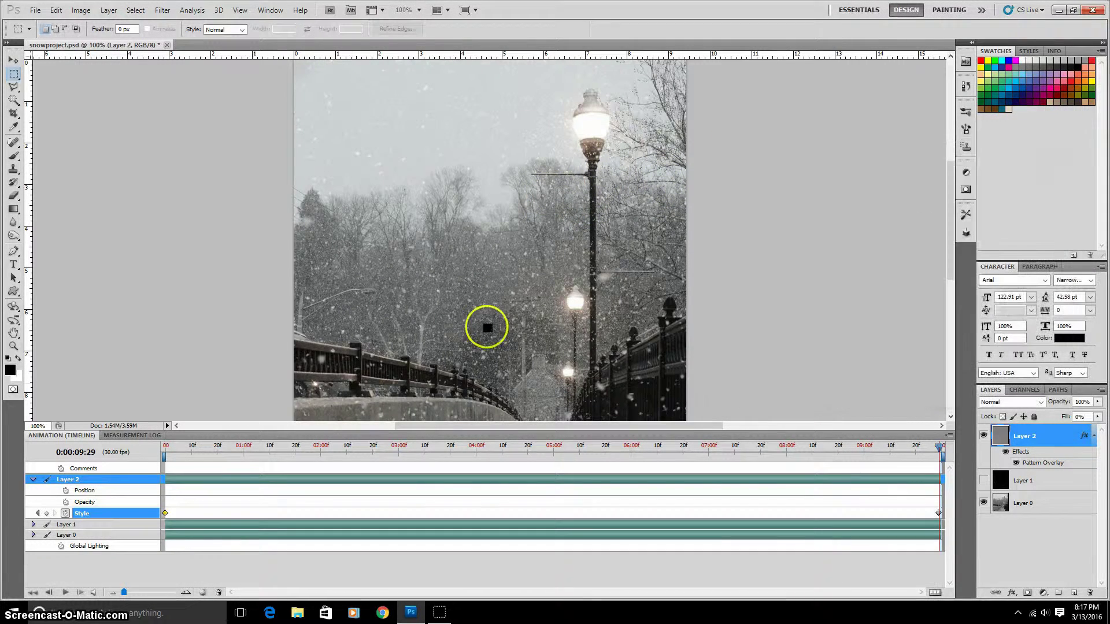
# Play back the start of the snow animation and return the playhead to 0:00:00:00
pyautogui.click(65, 593)
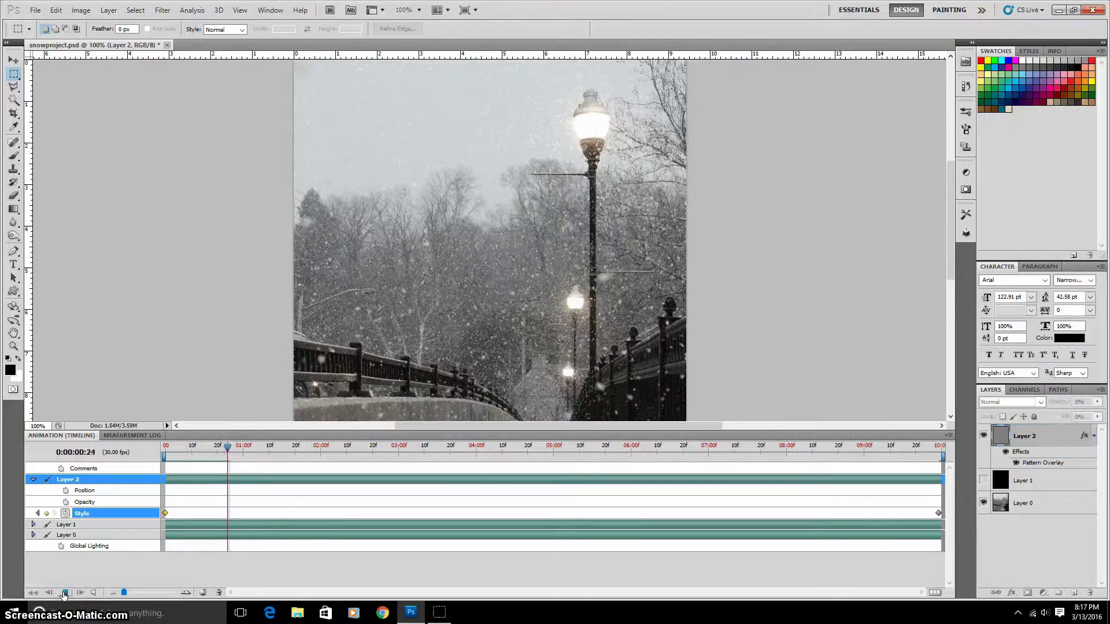
pyautogui.click(65, 592)
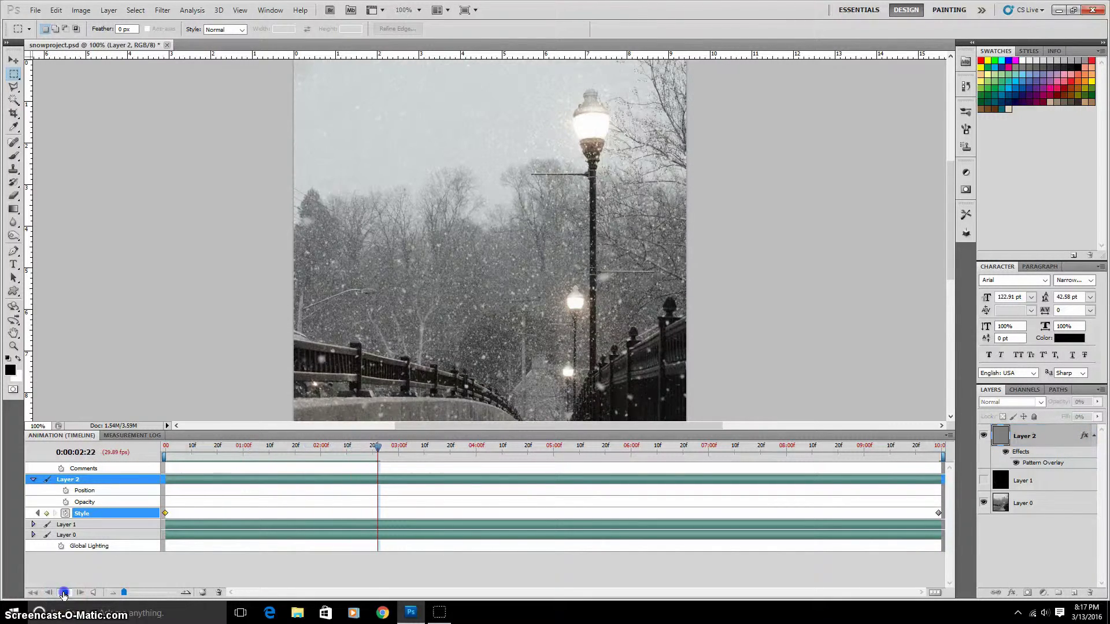
pyautogui.click(375, 448)
pyautogui.press('Home')
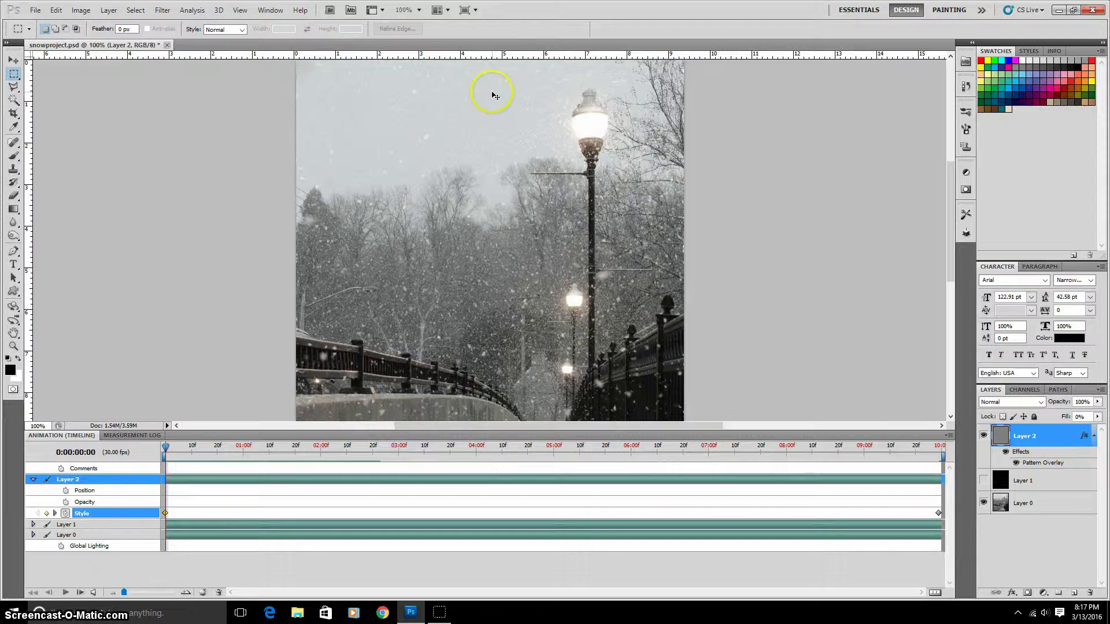
# Copy the entire canvas and create a white RGB document from the Clipboard preset, 679 × 792 pixels at 72 pixels/inch
pyautogui.hotkey('ctrl', '-')
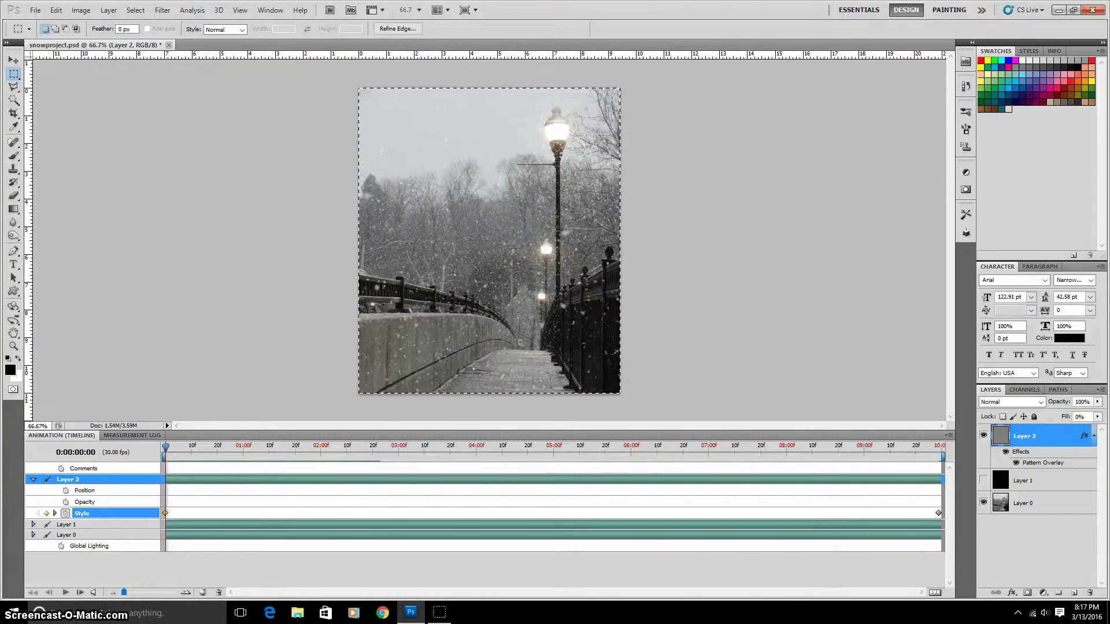
pyautogui.click(36, 10)
pyautogui.click(47, 21)
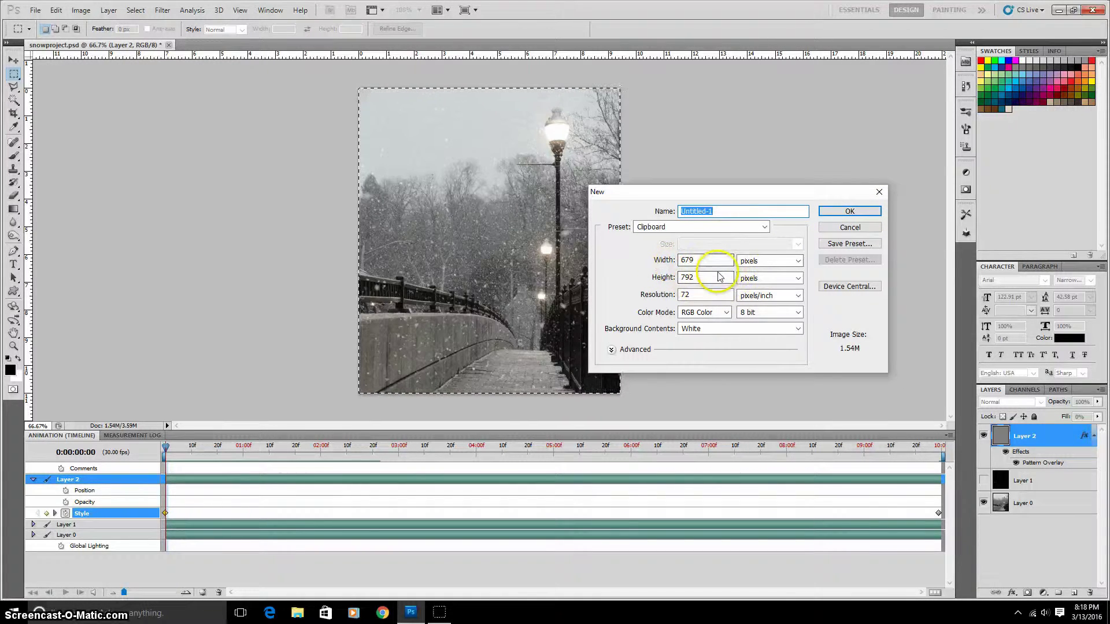
pyautogui.click(831, 210)
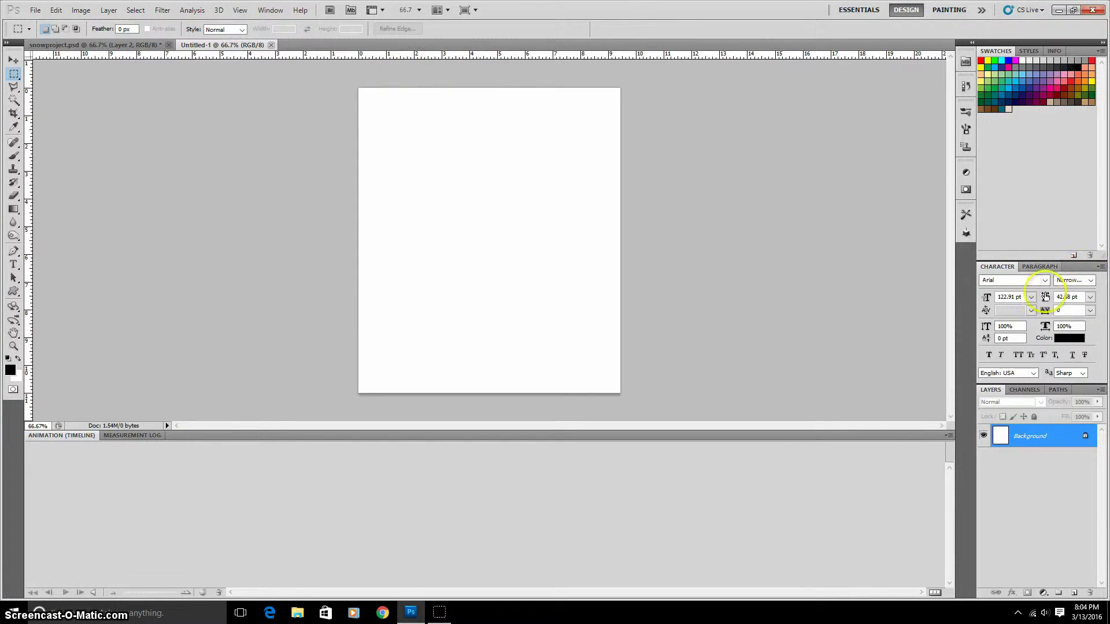
# Convert the new document's Background to a smart object and rasterize it into a regular layer
pyautogui.rightClick(1058, 439)
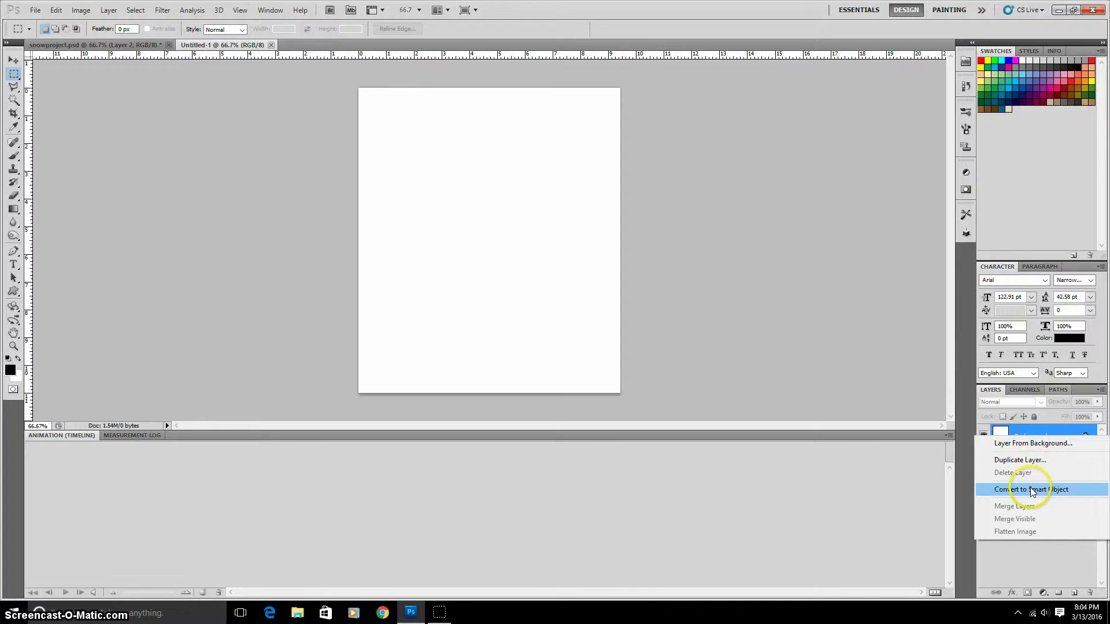
pyautogui.click(1032, 490)
pyautogui.rightClick(1066, 437)
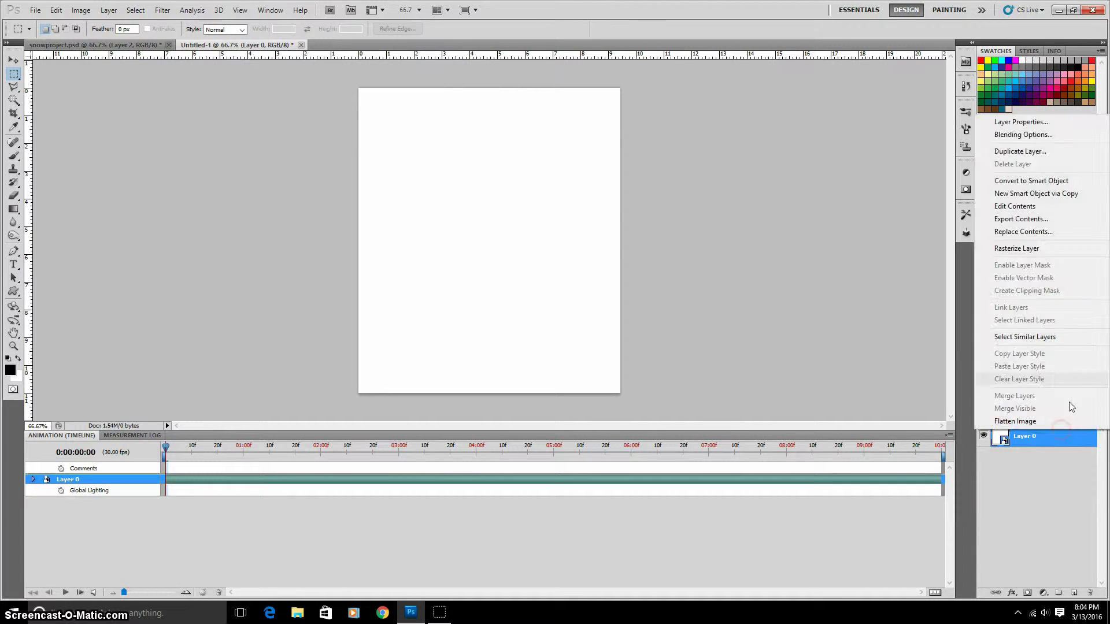
pyautogui.click(1033, 248)
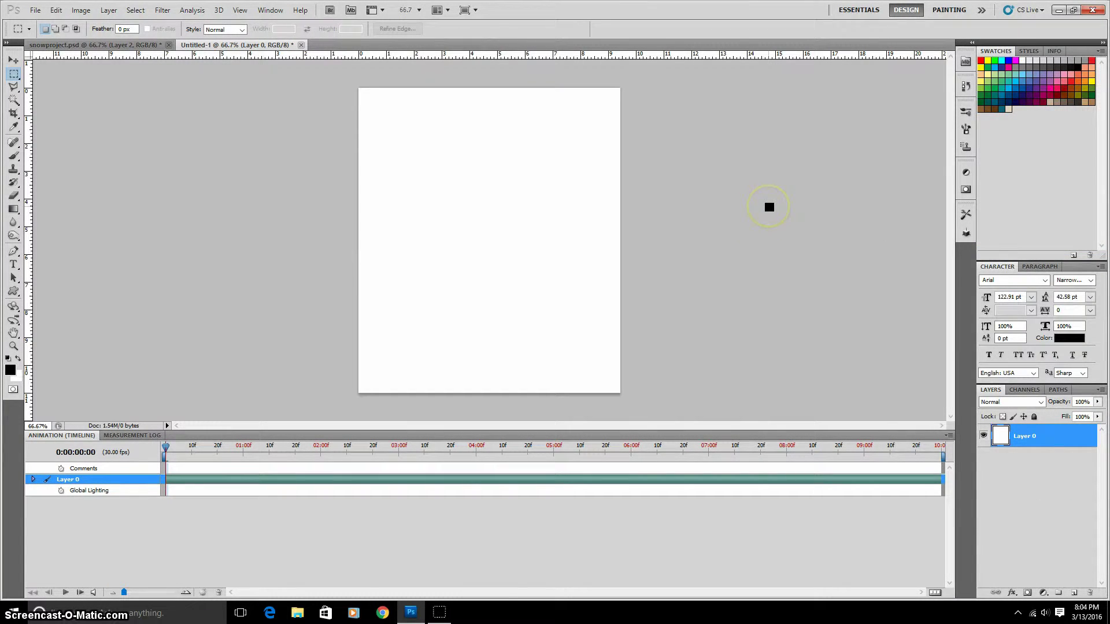
# Fill Layer 0 of the new document with black and render Clouds over it
pyautogui.hotkey('shift', 'F5')
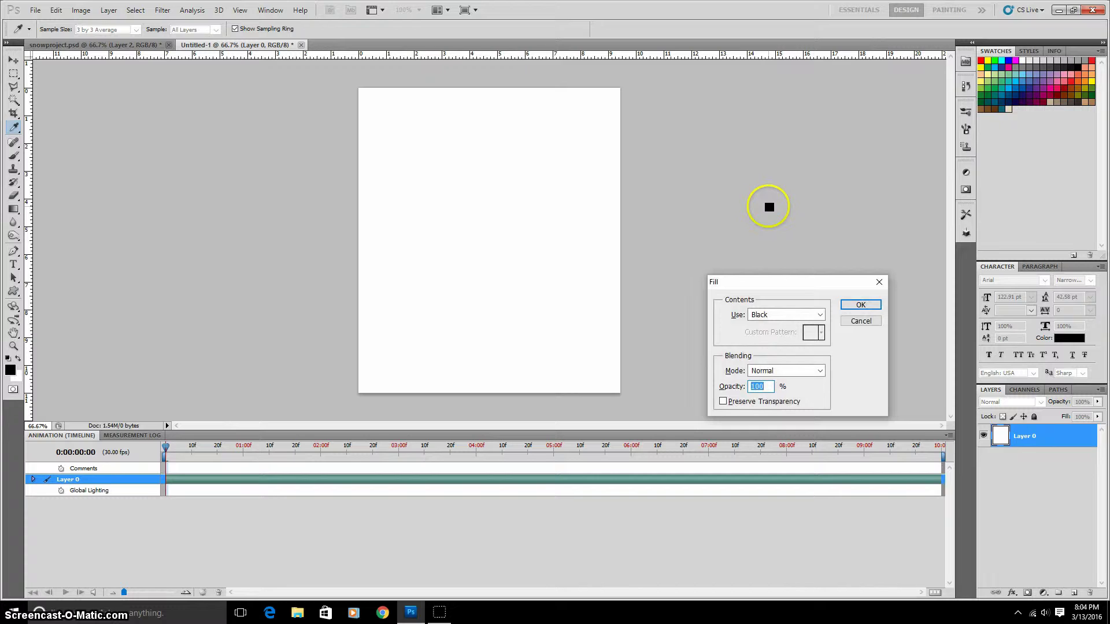
pyautogui.click(861, 305)
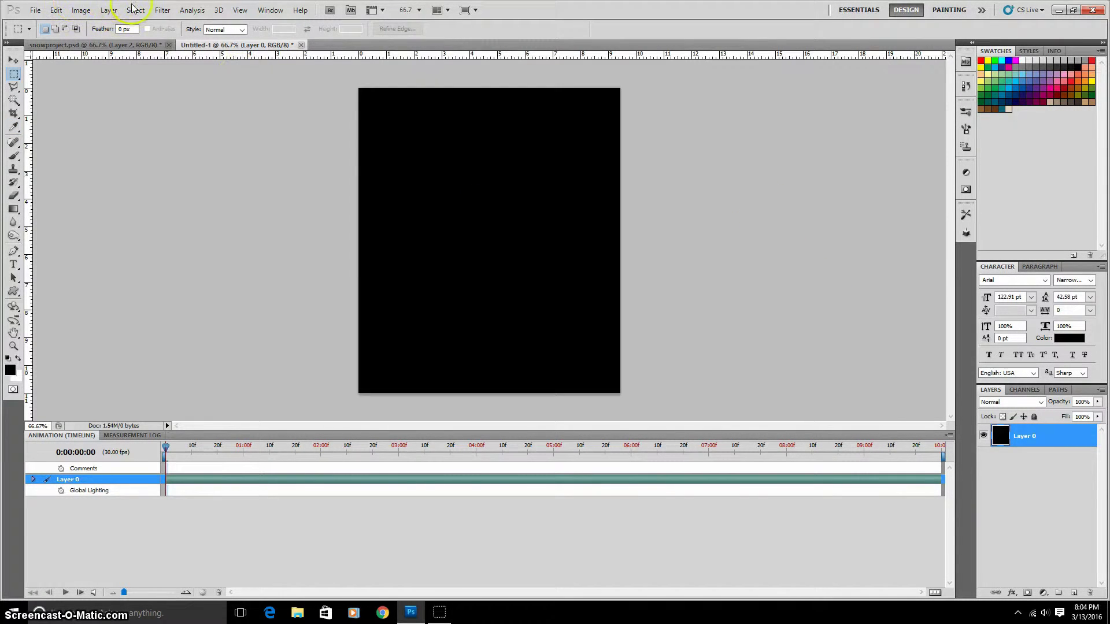
pyautogui.click(162, 10)
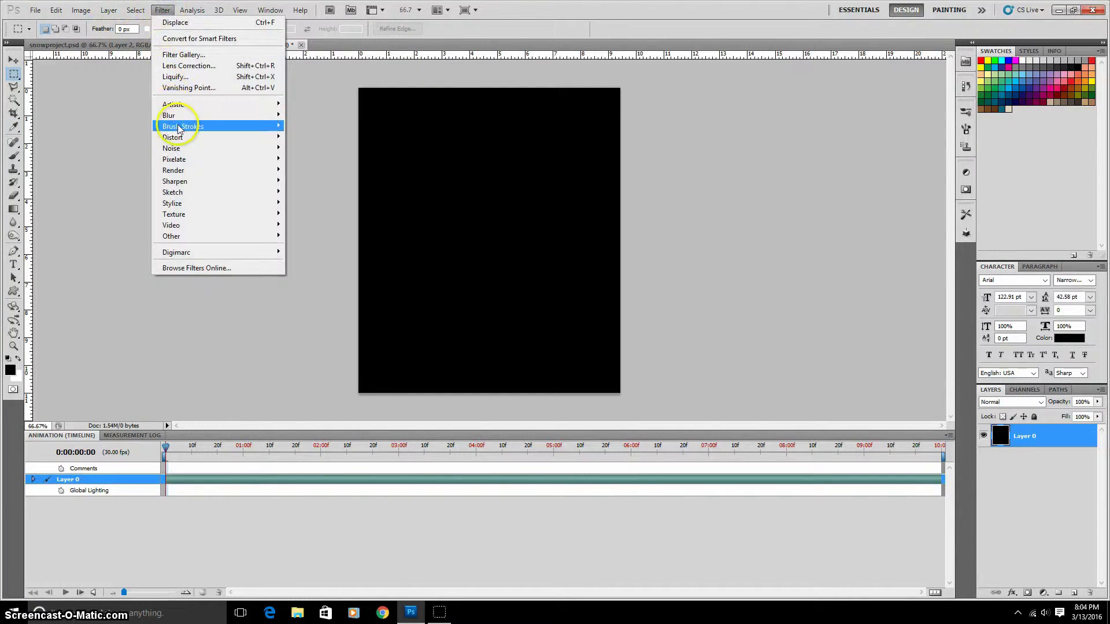
pyautogui.moveTo(260, 169)
pyautogui.click(299, 170)
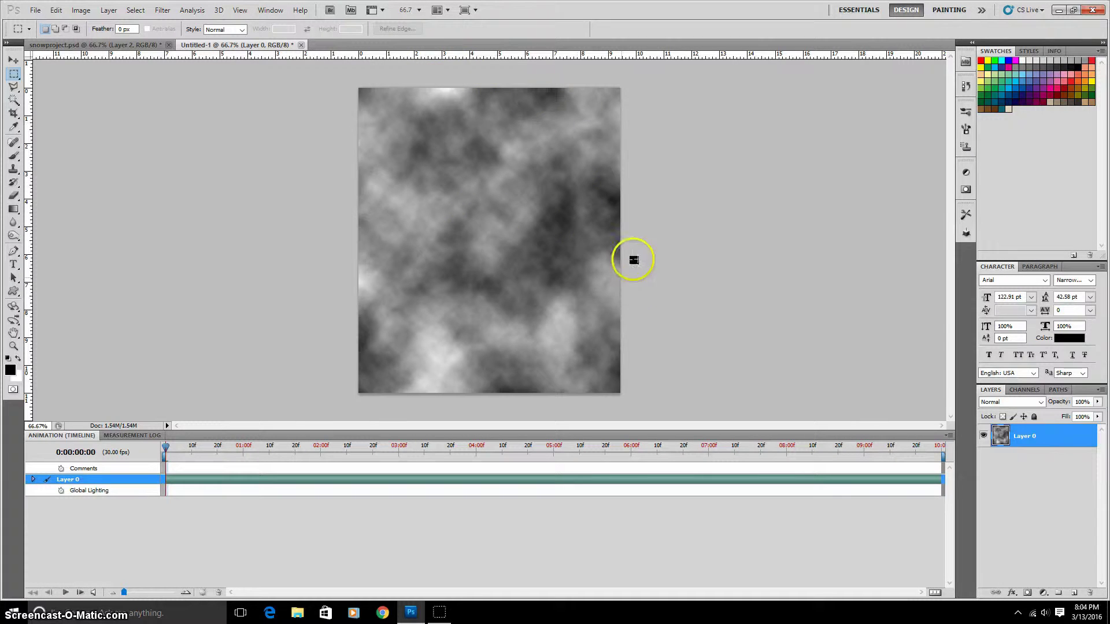
# Soften the cloud texture on Layer 0 with a Gaussian Blur
pyautogui.click(161, 10)
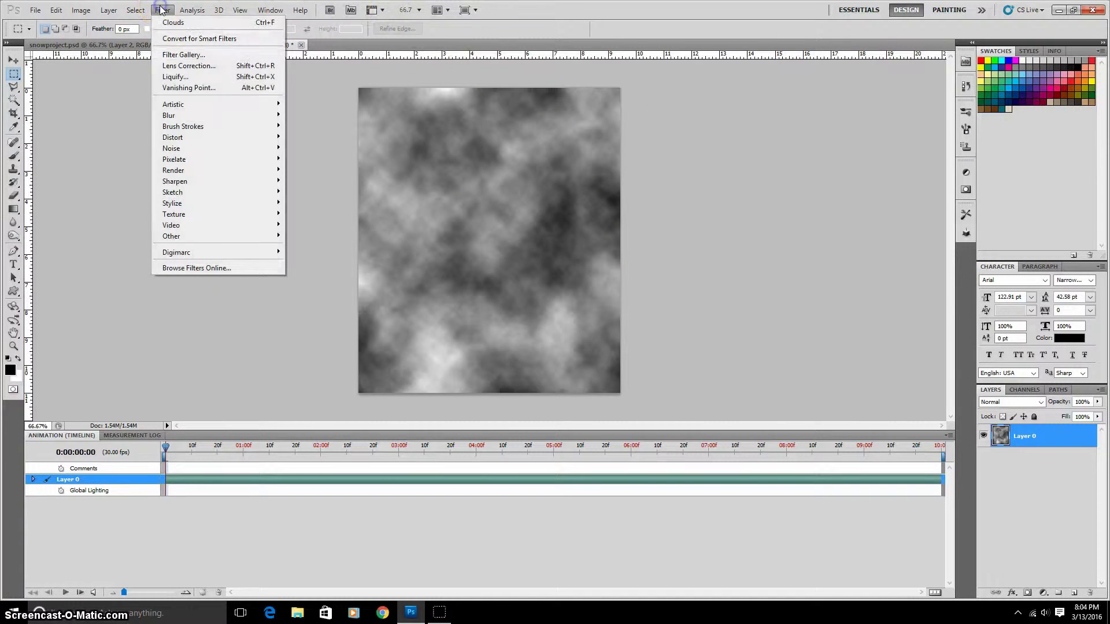
pyautogui.moveTo(218, 115)
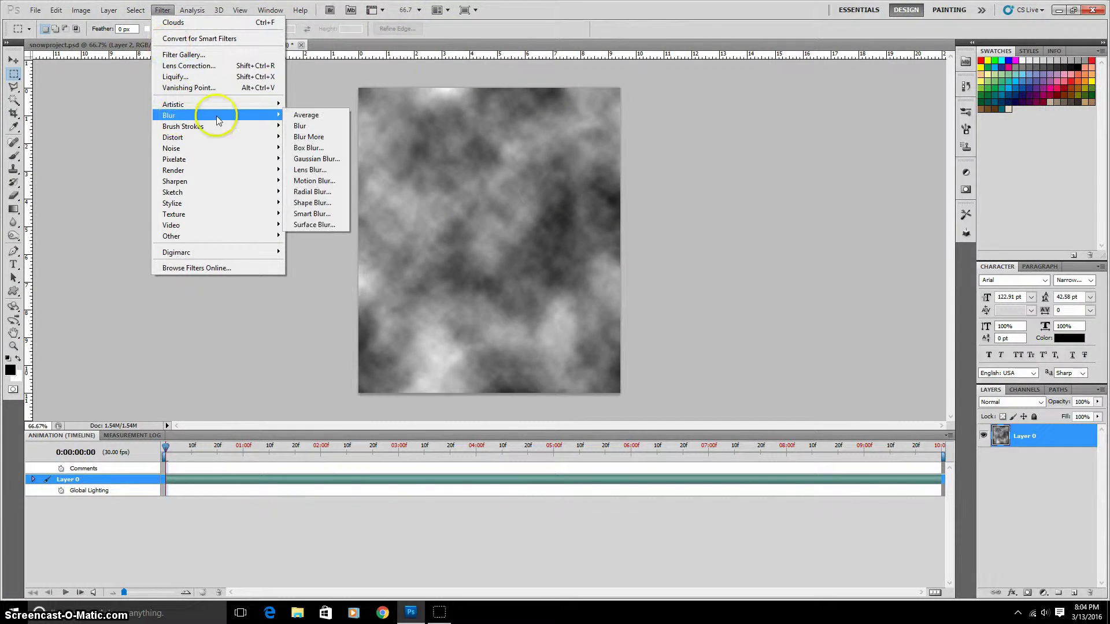
pyautogui.click(313, 159)
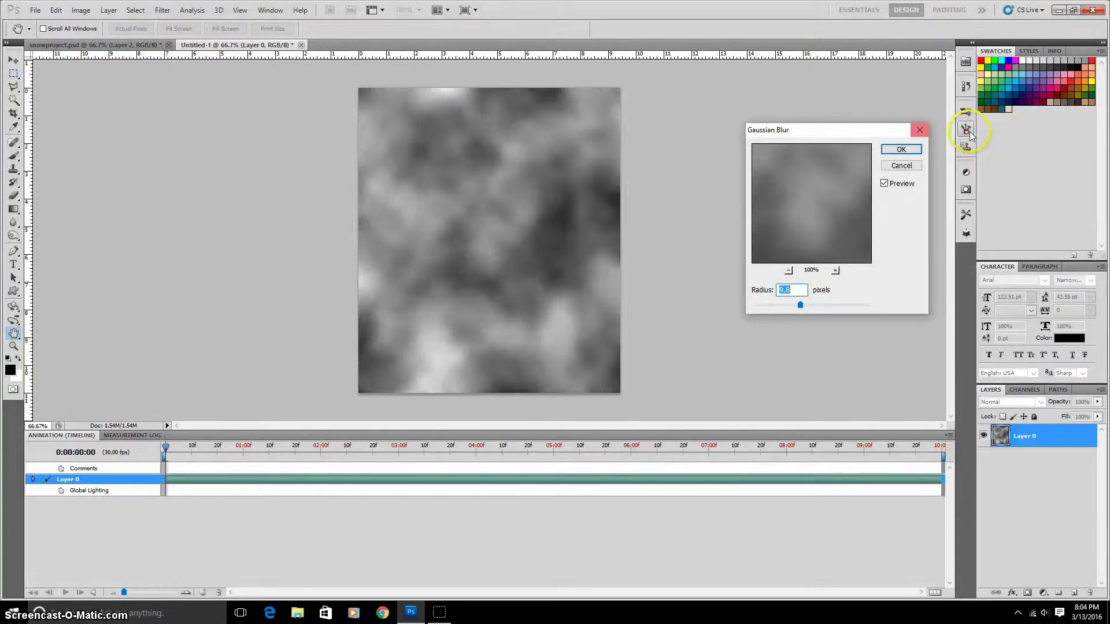
pyautogui.click(903, 151)
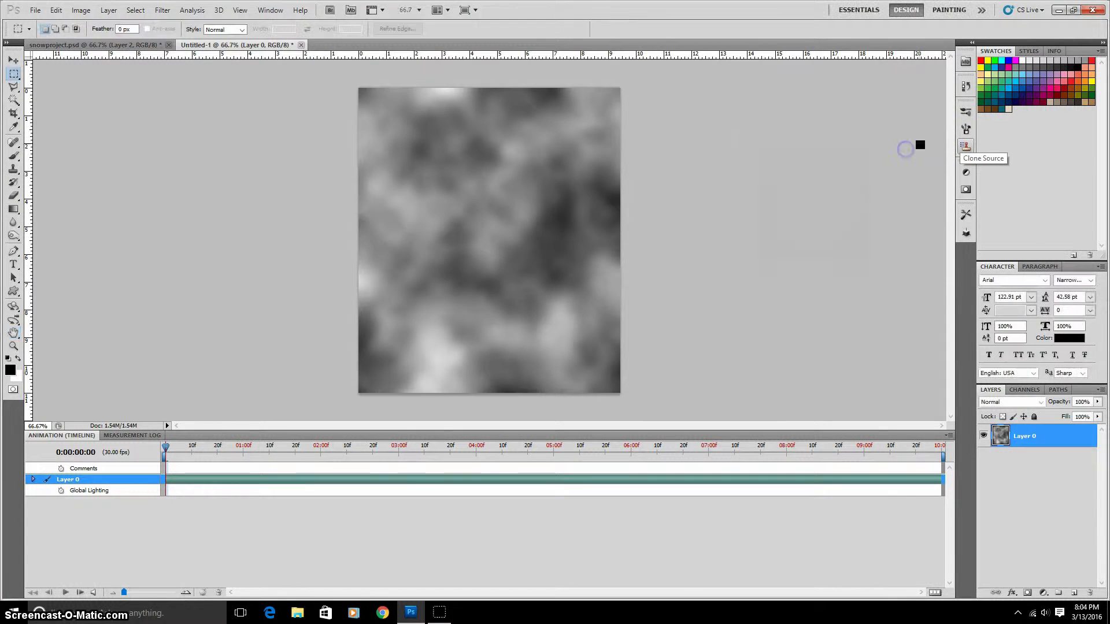
# Save the cloud document to the Desktop as snowdistort.psd, replacing the existing file and keeping Maximize Compatibility on
pyautogui.click(36, 11)
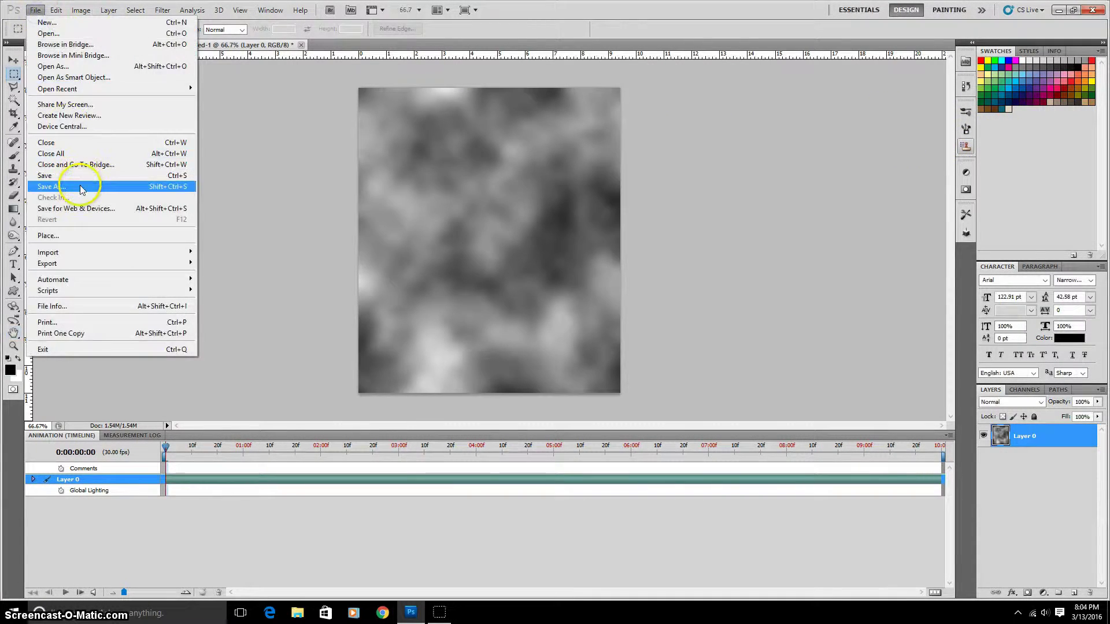
pyautogui.click(52, 186)
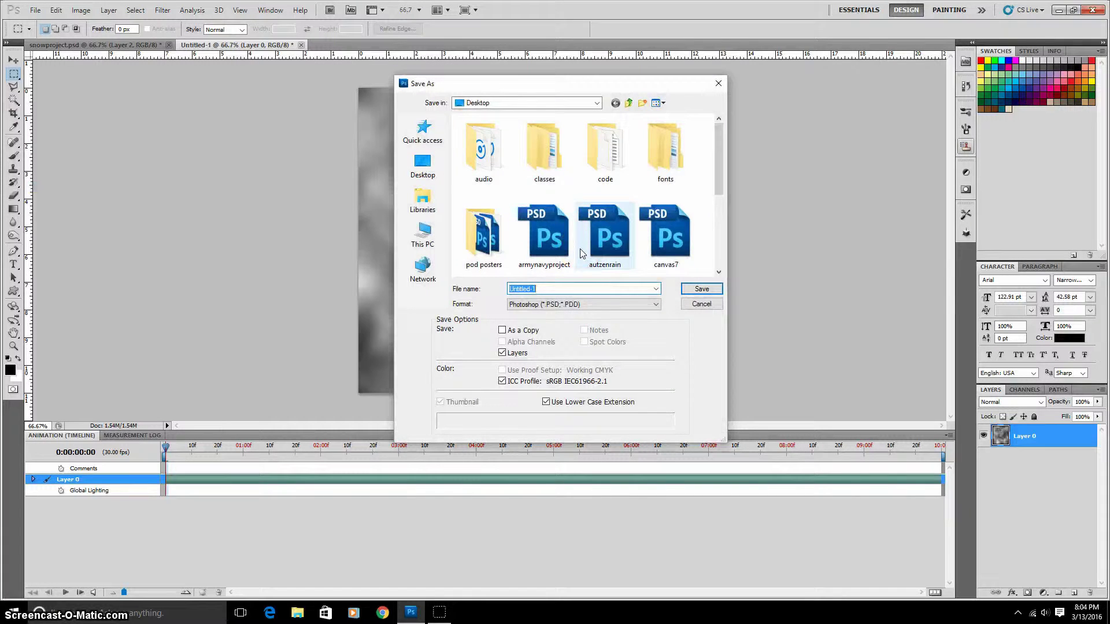
pyautogui.write('snow')
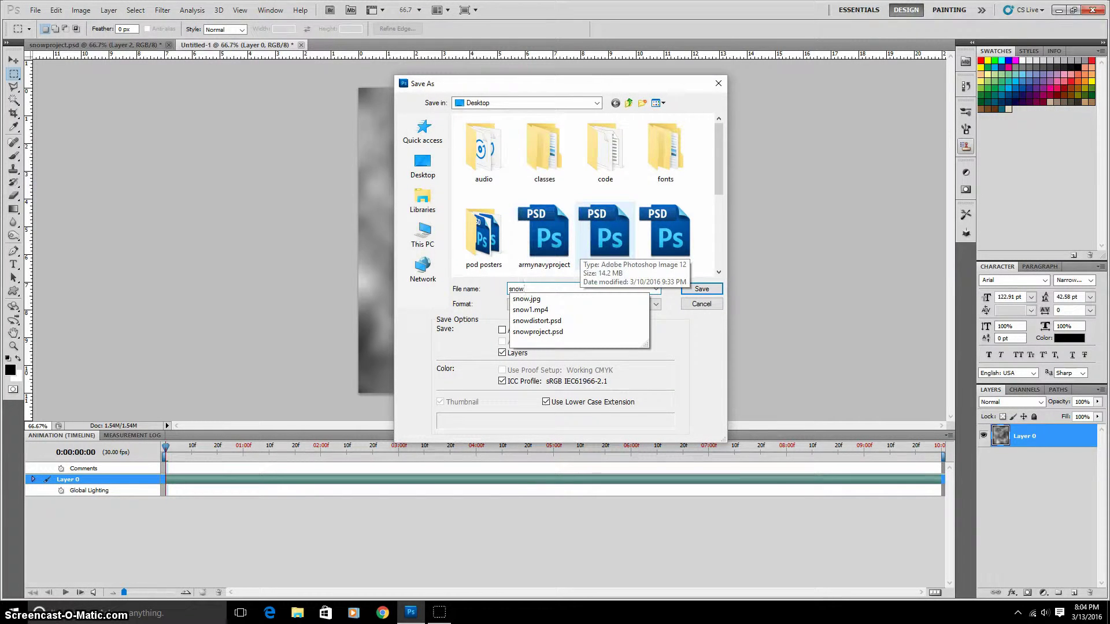
pyautogui.click(548, 321)
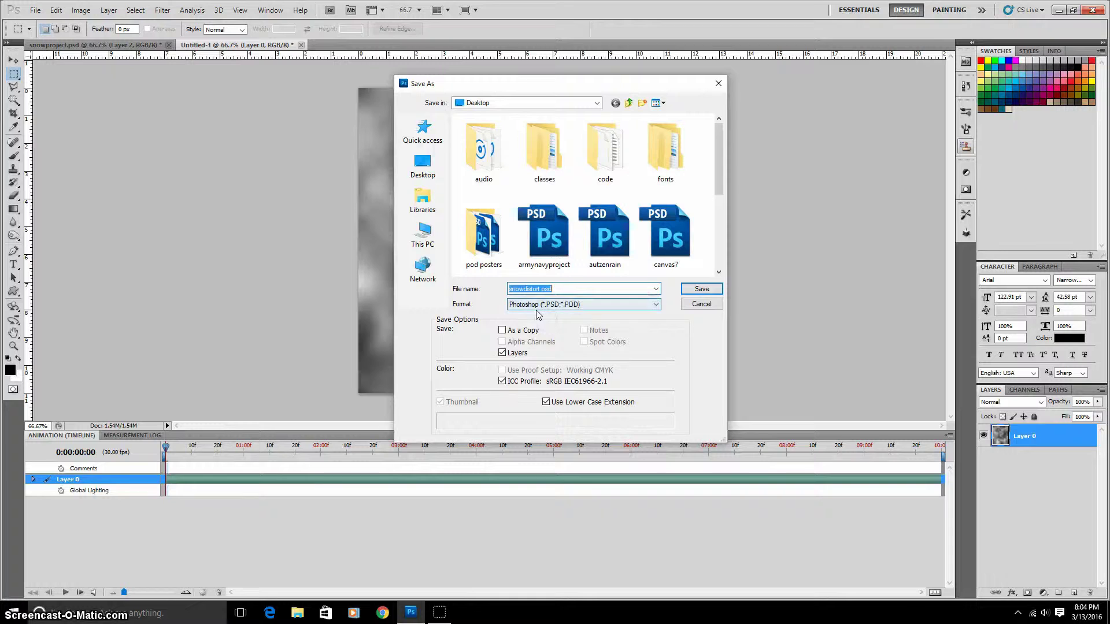
pyautogui.click(700, 289)
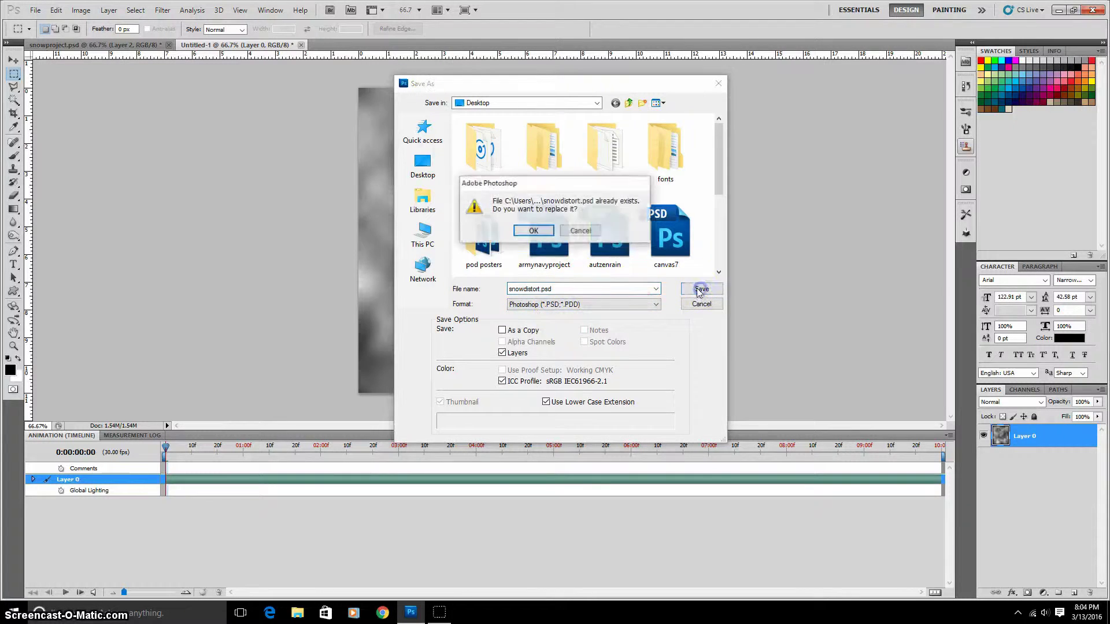
pyautogui.click(533, 231)
pyautogui.click(693, 196)
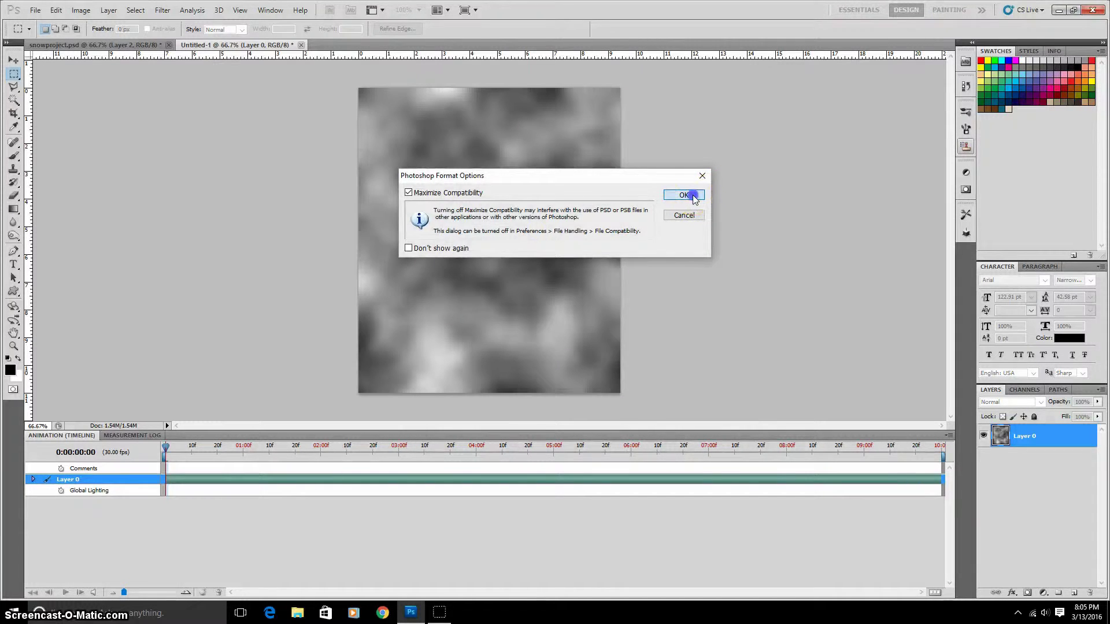
# In snowproject.psd, clear the canvas selection and preview the snow animation, returning the playhead to 0:00:00:00
pyautogui.click(123, 50)
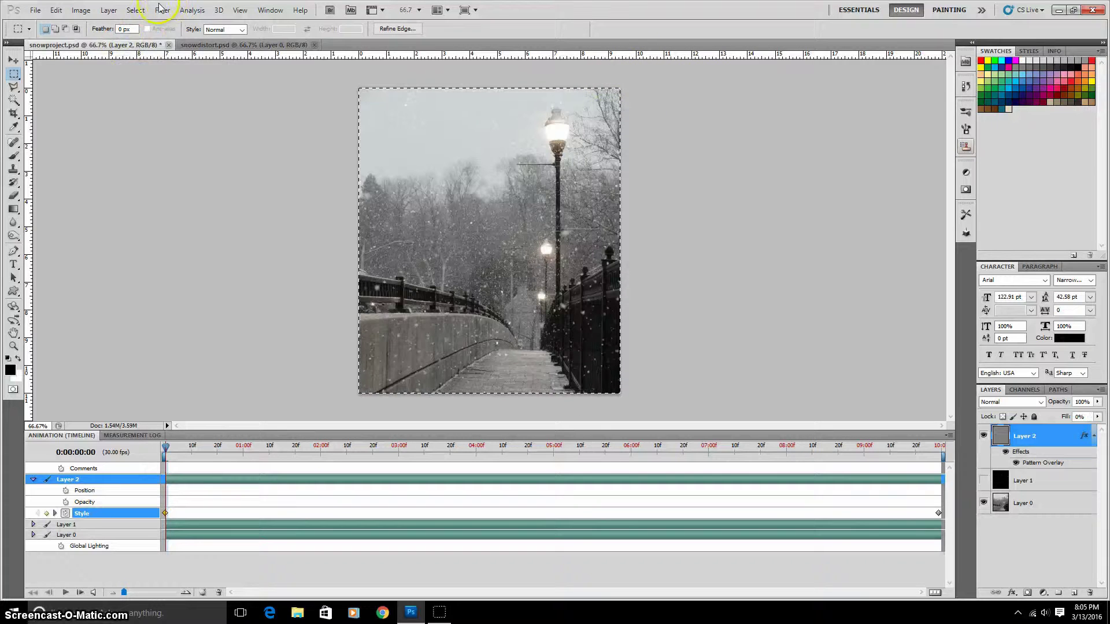
pyautogui.click(402, 95)
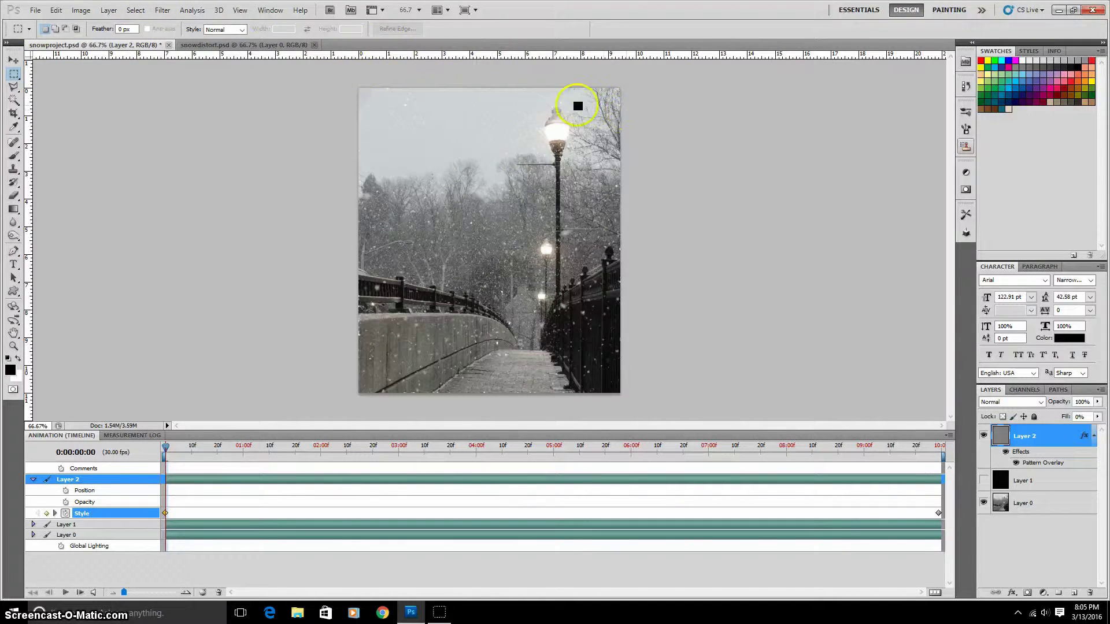
pyautogui.click(165, 448)
pyautogui.press('space')
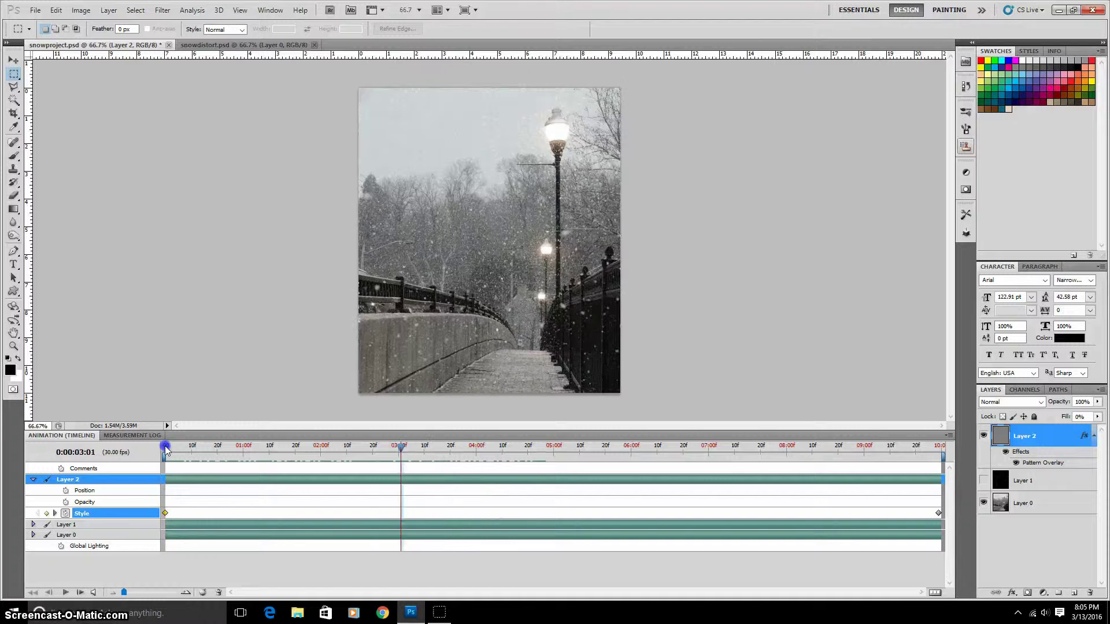
pyautogui.click(142, 452)
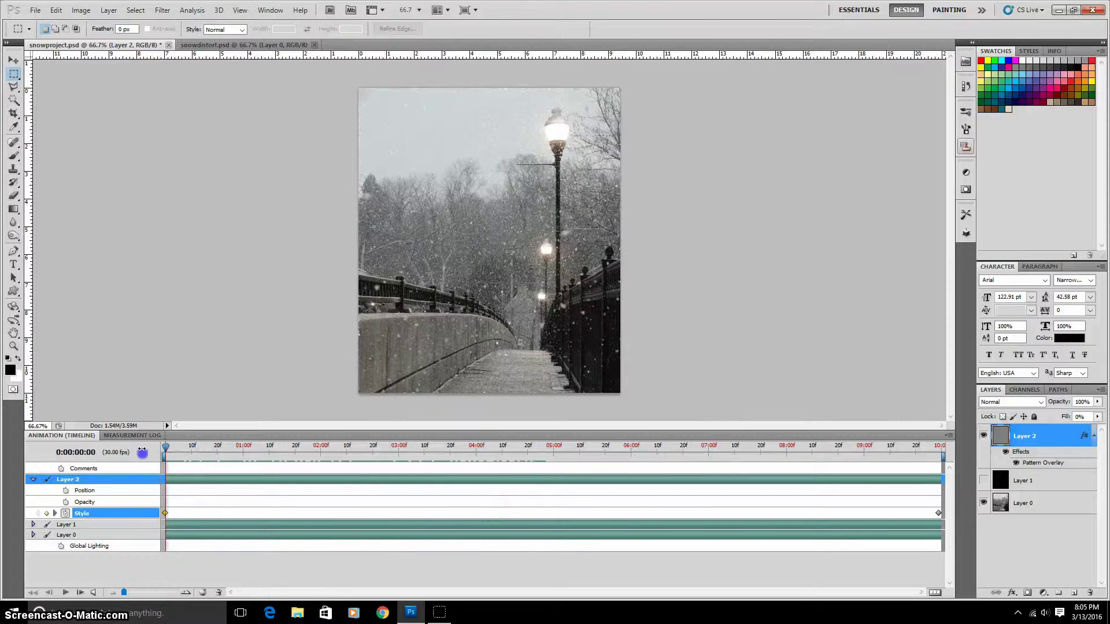
# Convert the animated snow Layer 2 to a smart object and set its blend mode to Screen
pyautogui.rightClick(1051, 435)
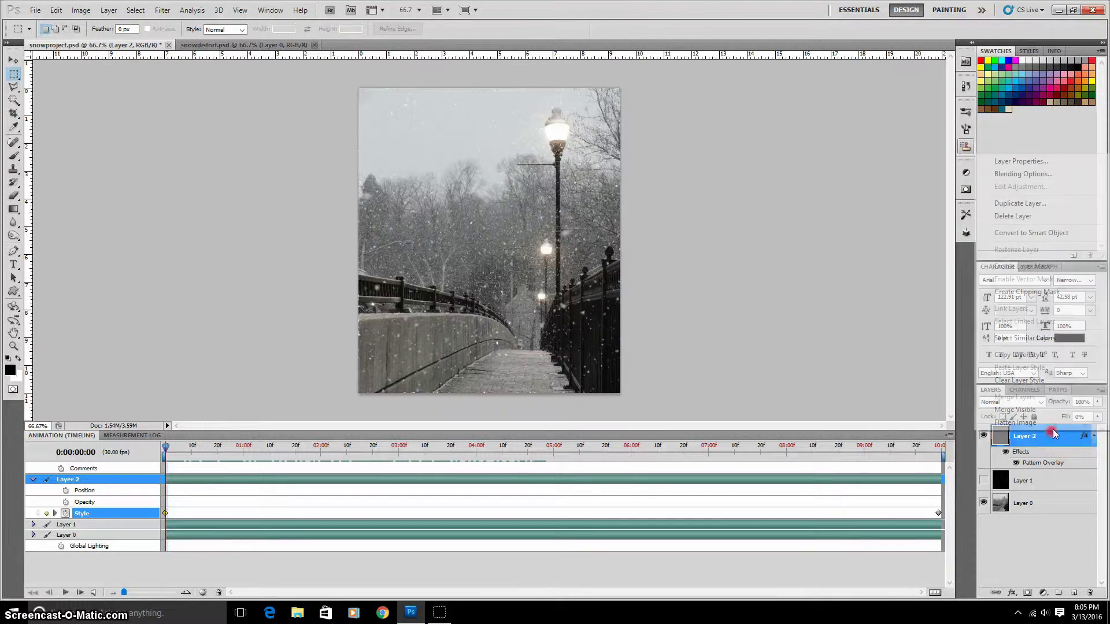
pyautogui.click(1035, 252)
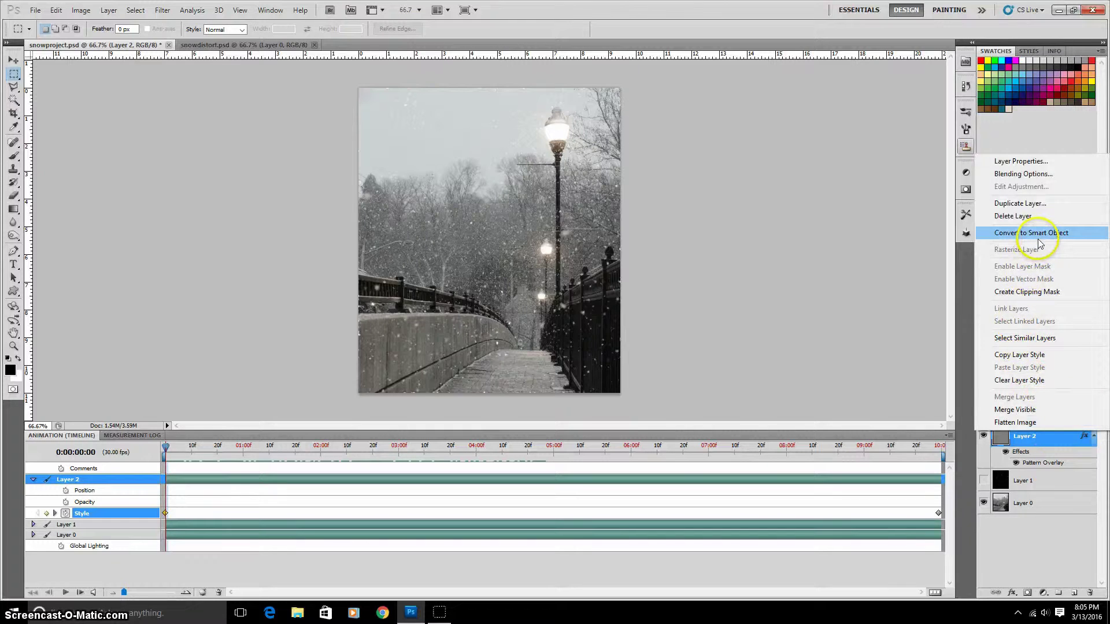
pyautogui.click(1031, 232)
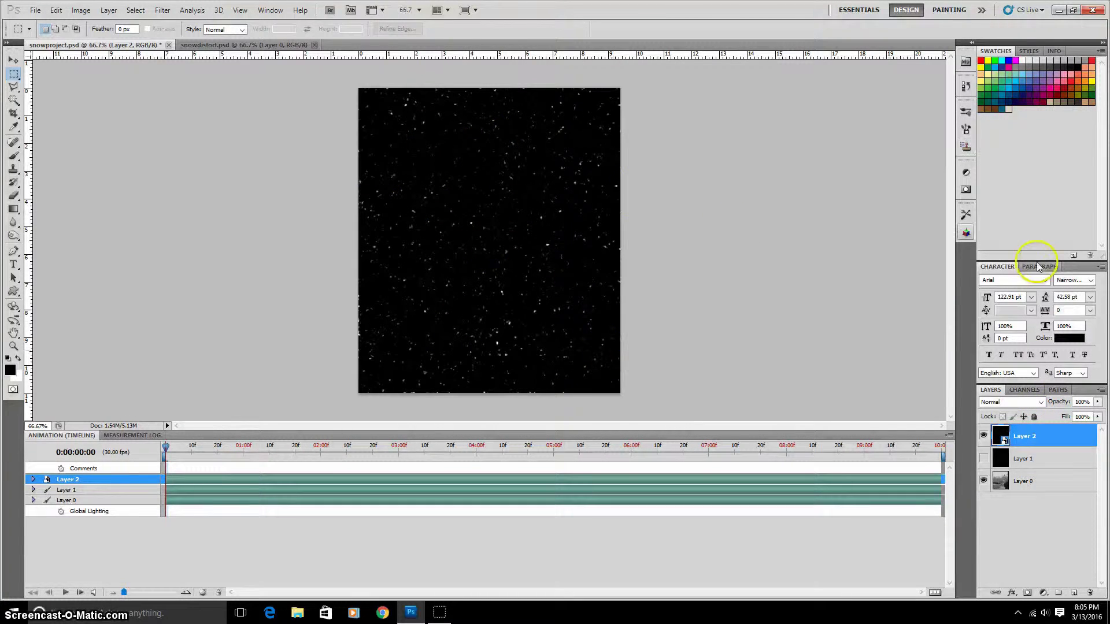
pyautogui.click(1041, 402)
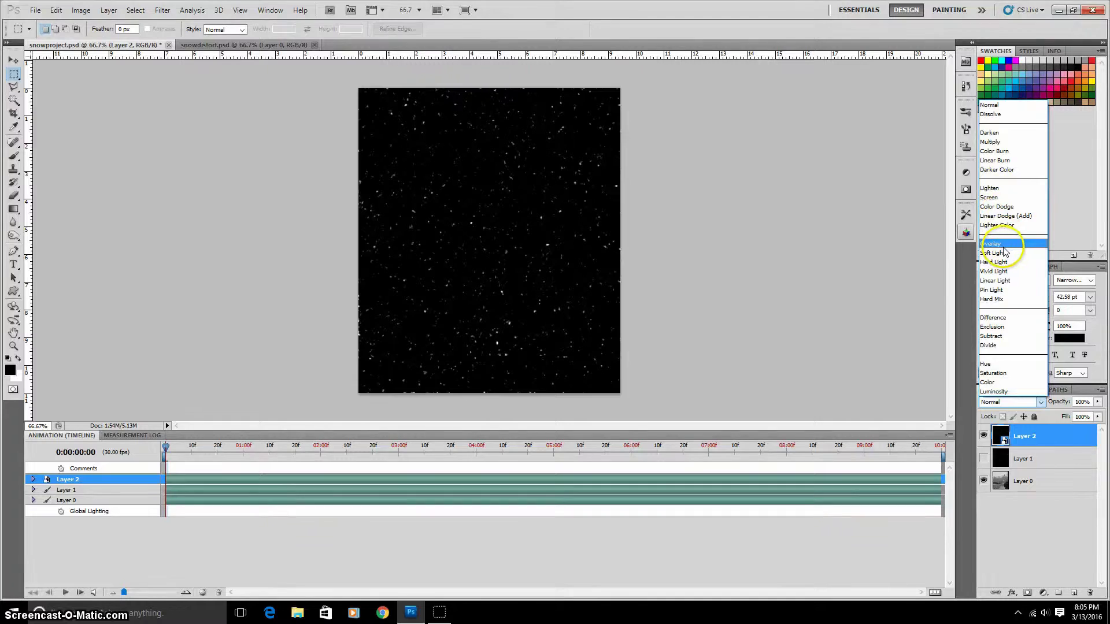
pyautogui.click(1010, 201)
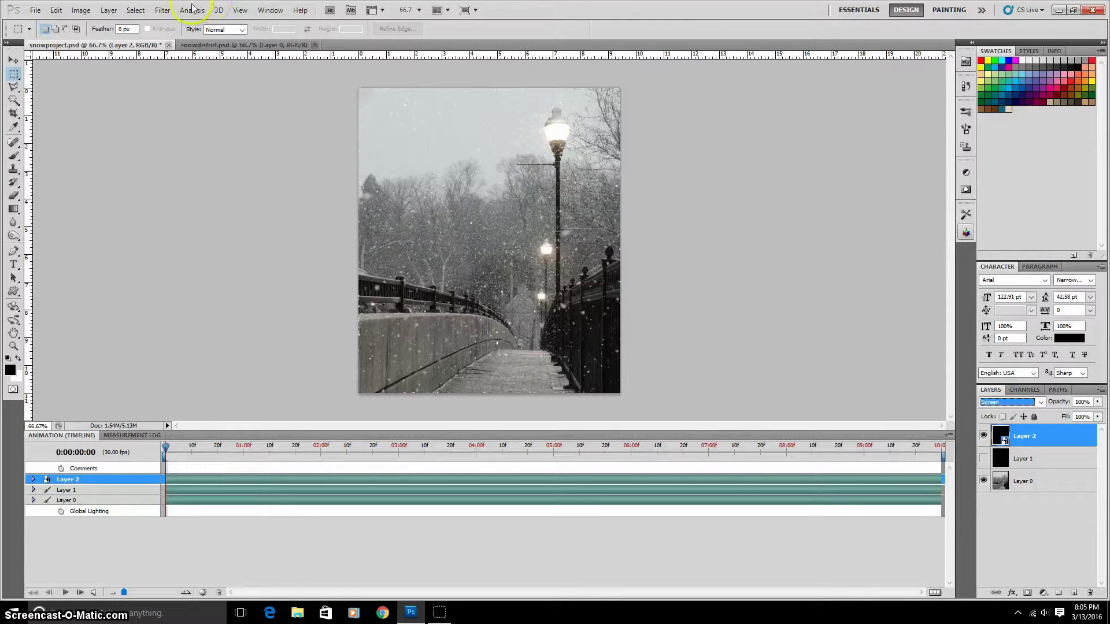
# Apply Displace to Layer 2 at horizontal and vertical scale 20, Stretch To Fit and Wrap Around, using snowdistort as the map
pyautogui.click(163, 10)
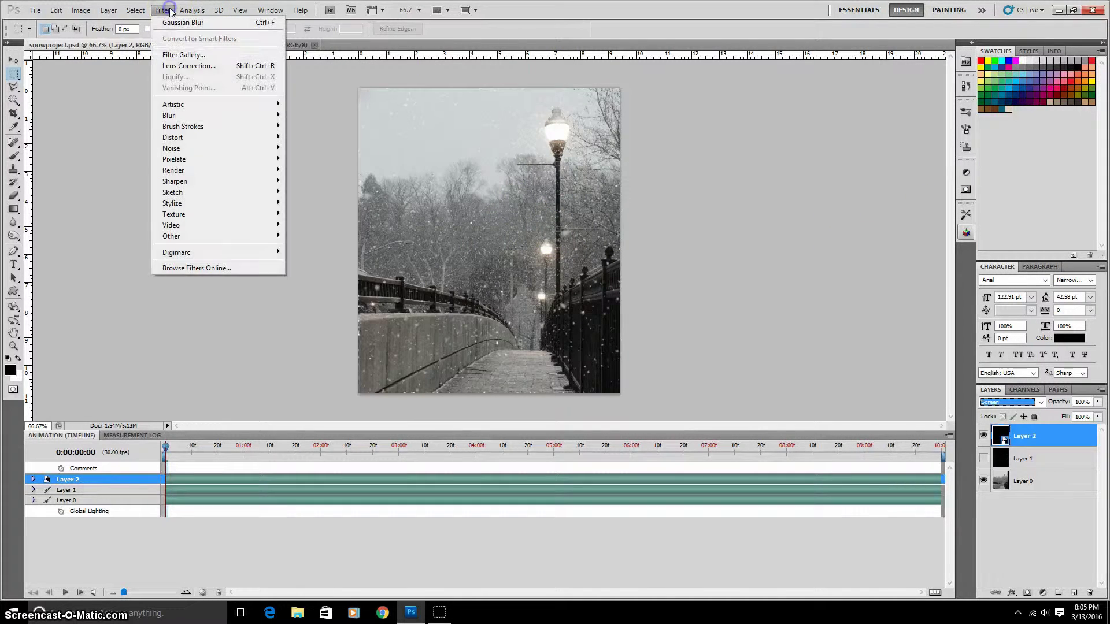
pyautogui.moveTo(211, 136)
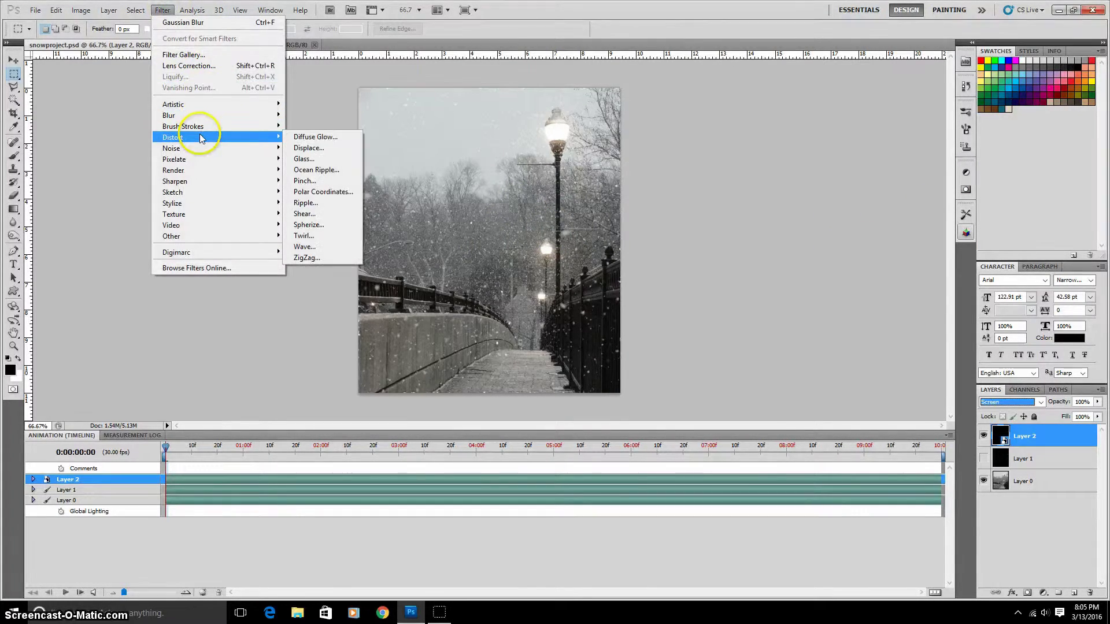
pyautogui.click(306, 148)
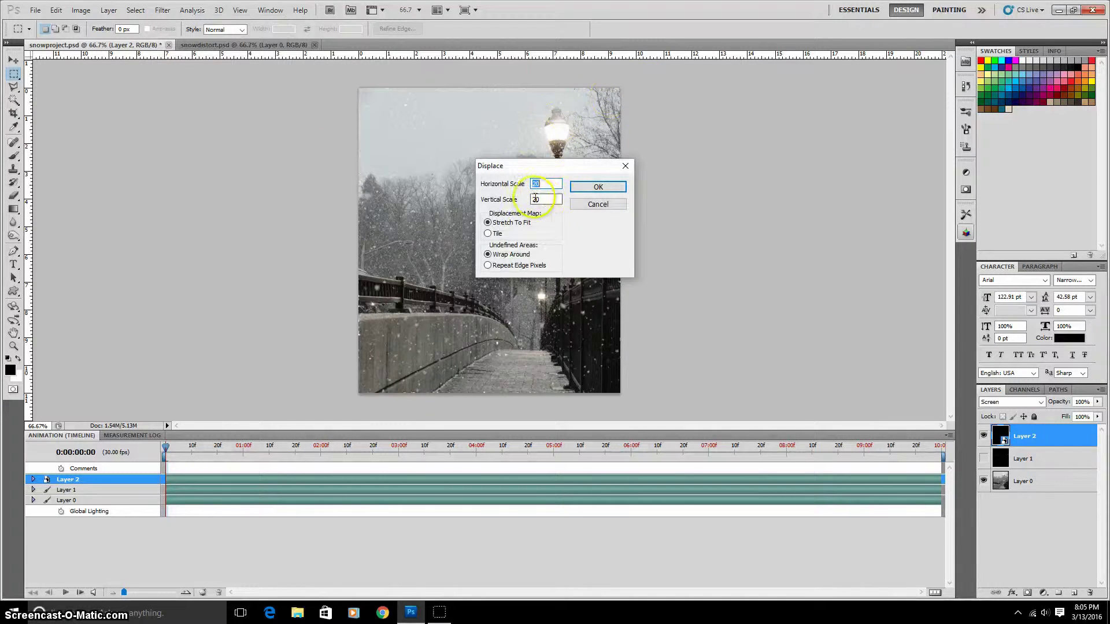
pyautogui.write('20')
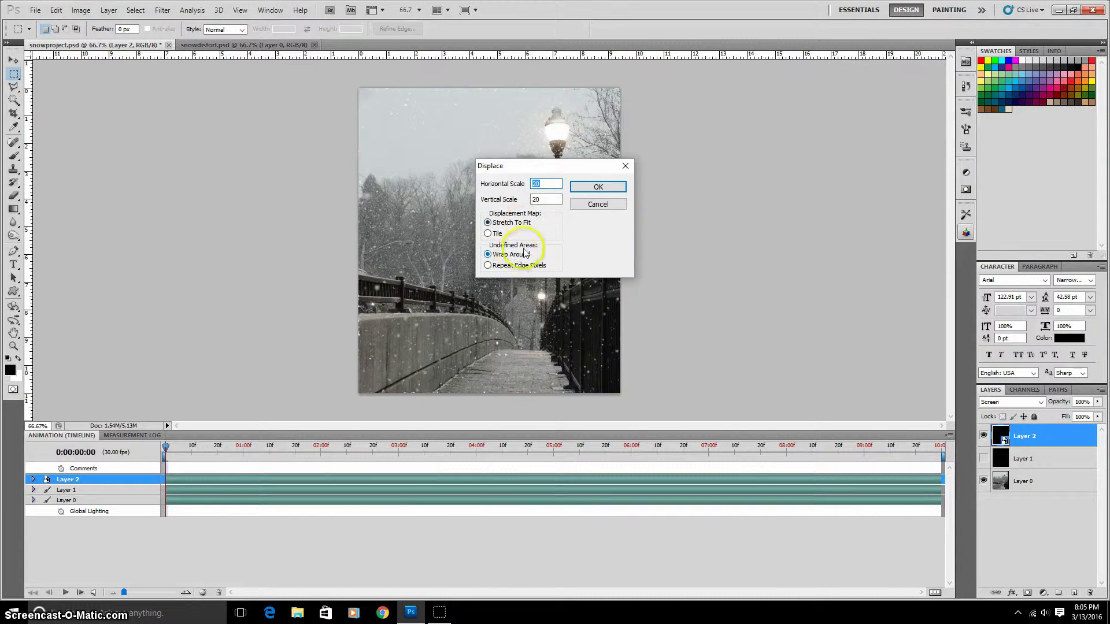
pyautogui.click(611, 191)
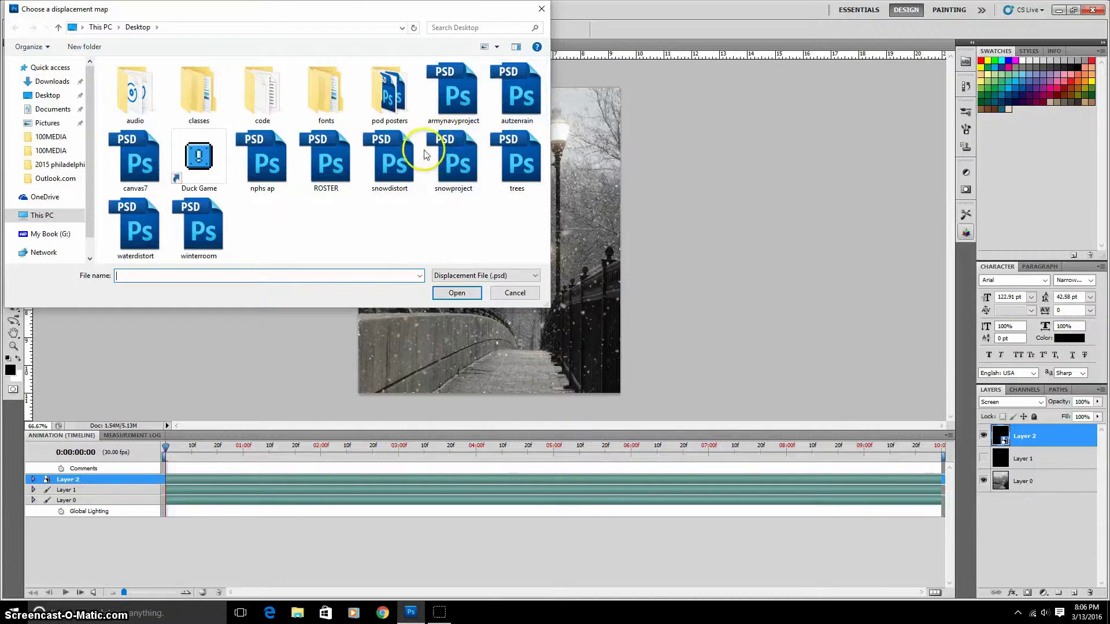
pyautogui.click(394, 168)
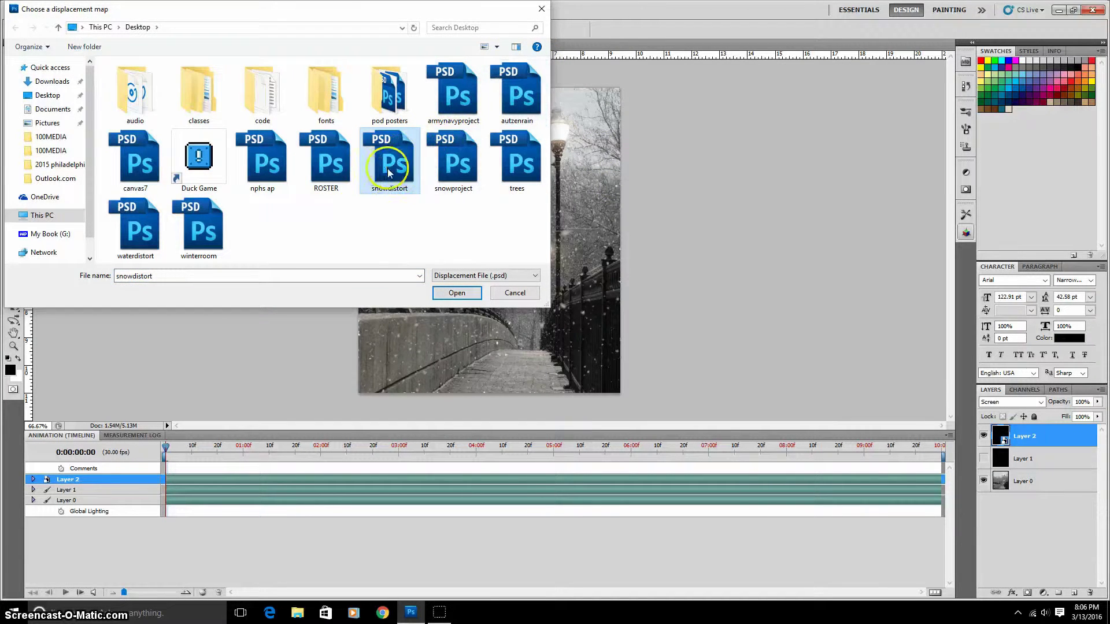
pyautogui.click(456, 293)
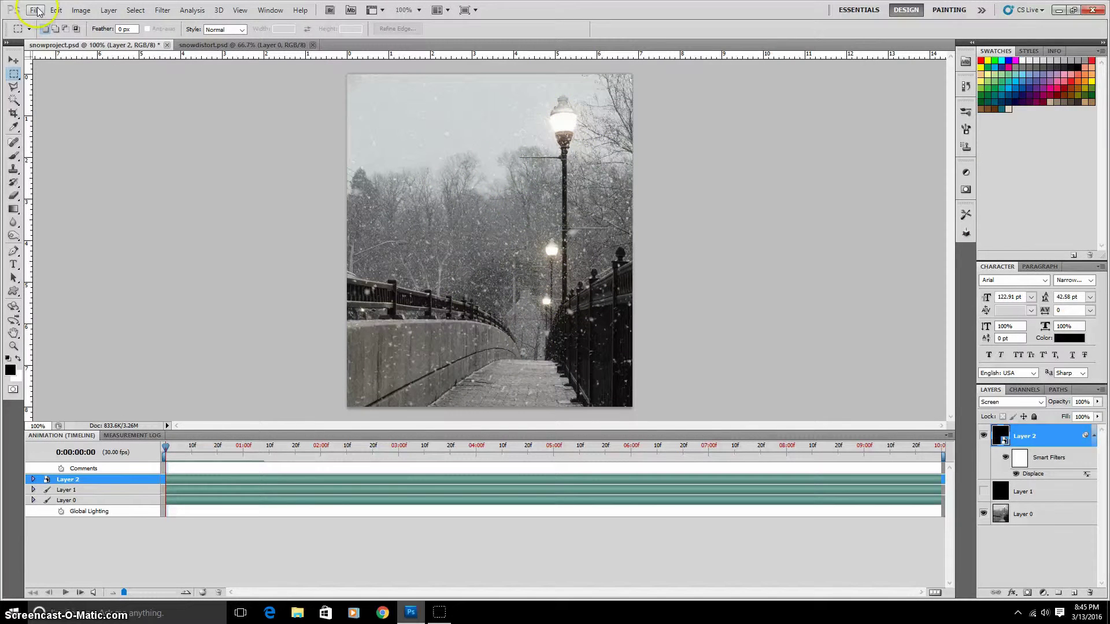
# Export the animation for web as a 128-color GIF looping Forever, overwriting snowprojectgif.gif on the Desktop
pyautogui.click(36, 11)
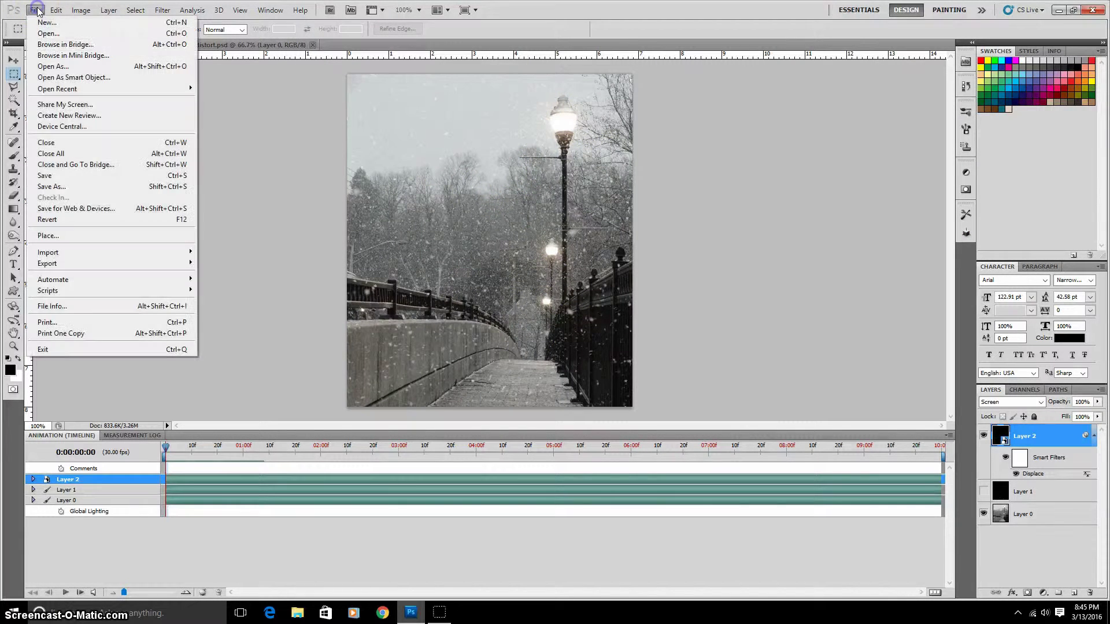
pyautogui.click(102, 208)
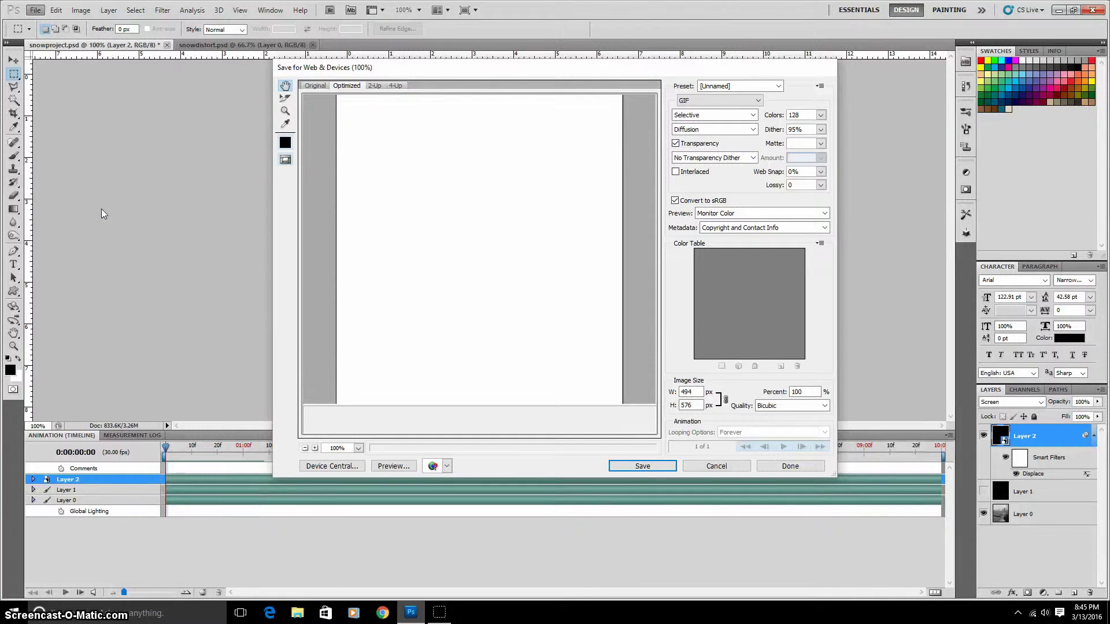
pyautogui.click(445, 612)
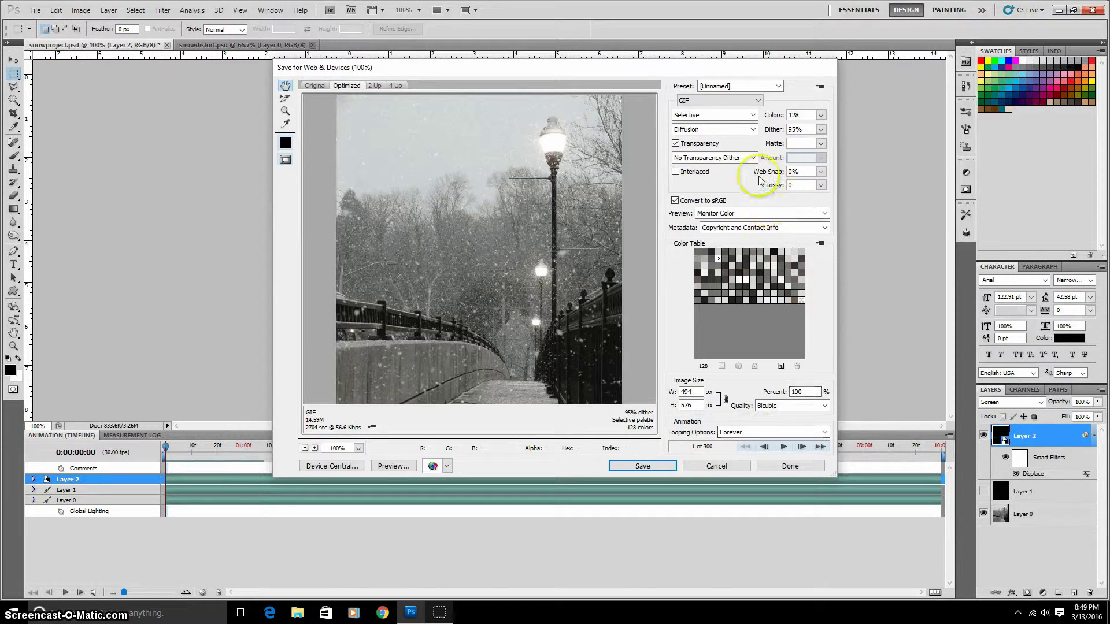
pyautogui.click(640, 466)
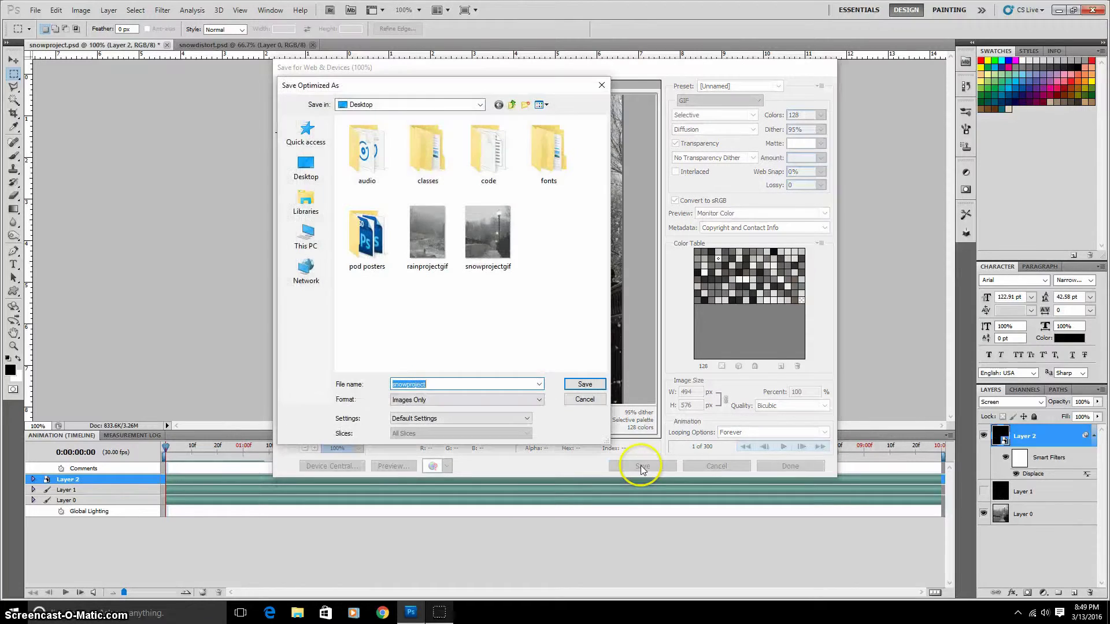
pyautogui.click(502, 241)
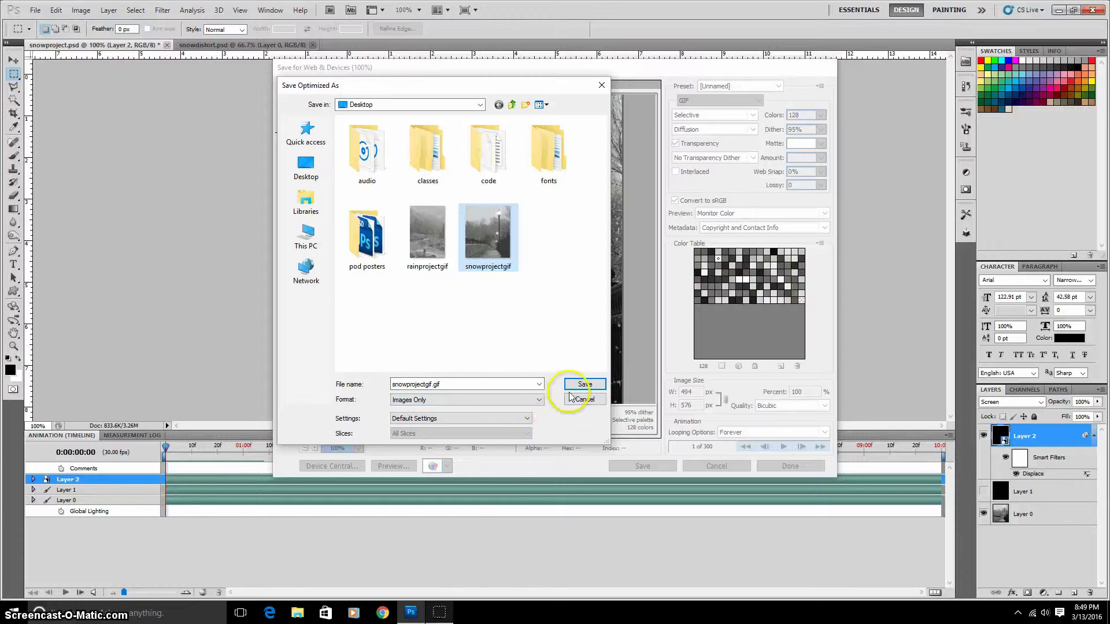
pyautogui.click(585, 384)
pyautogui.click(630, 297)
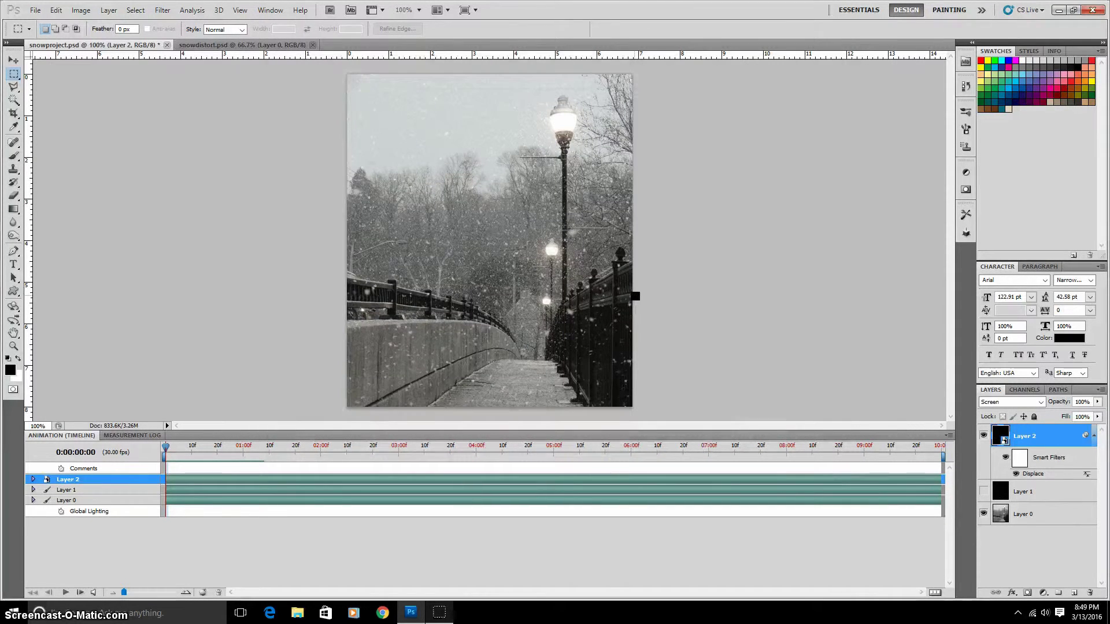
# Minimize Photoshop and open snowprojectgif from the Windows desktop to watch the exported snow animation in Photos
pyautogui.click(1058, 10)
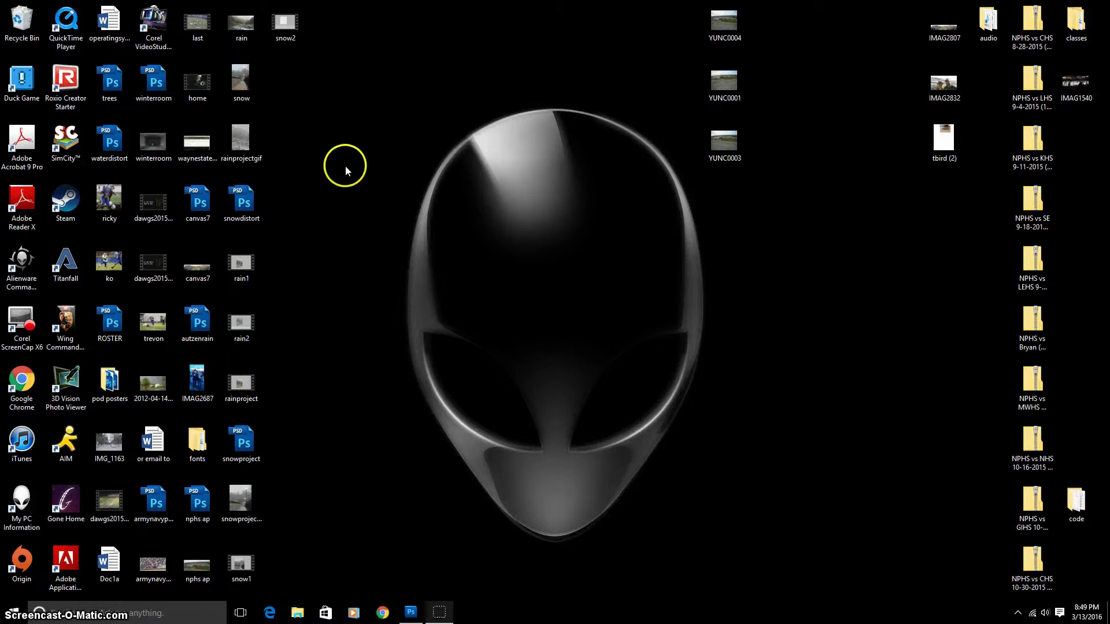
pyautogui.click(249, 496)
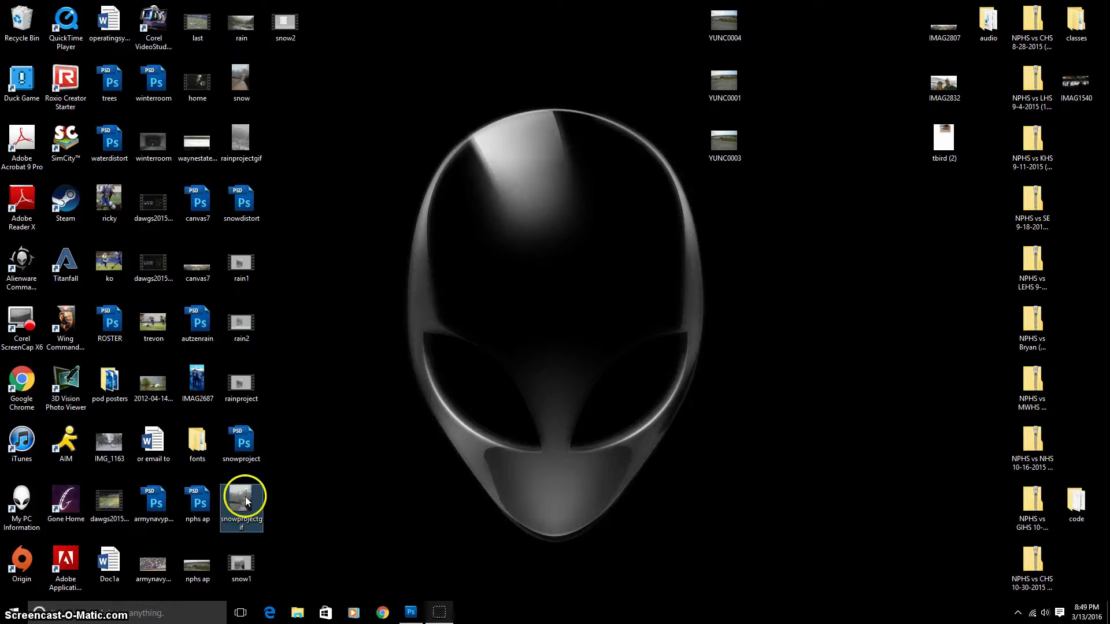
pyautogui.doubleClick(246, 497)
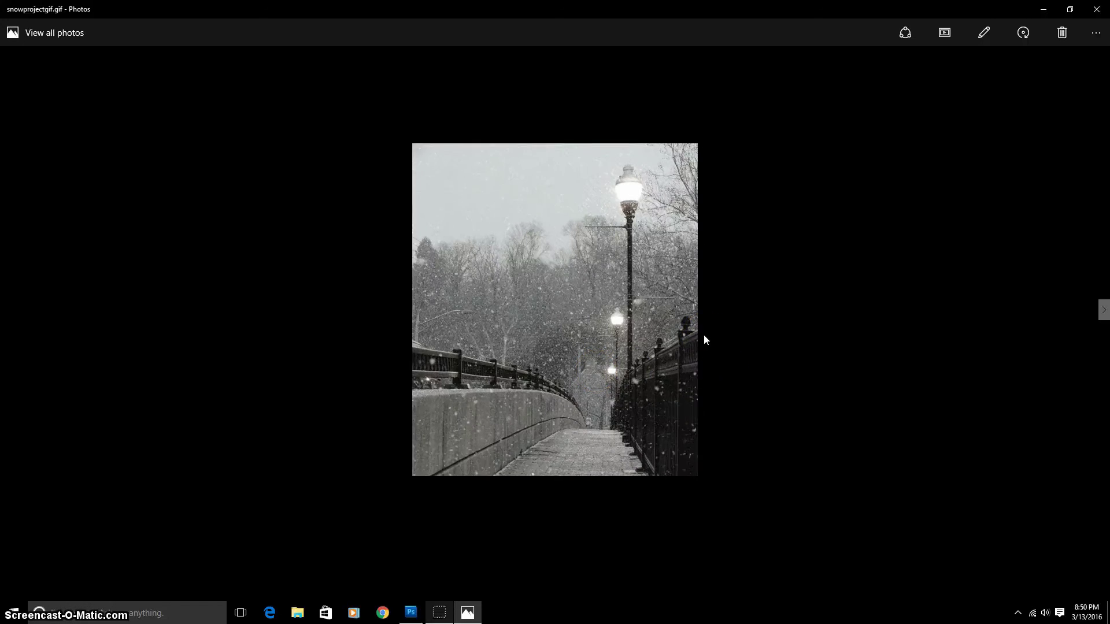
pyautogui.click(612, 219)
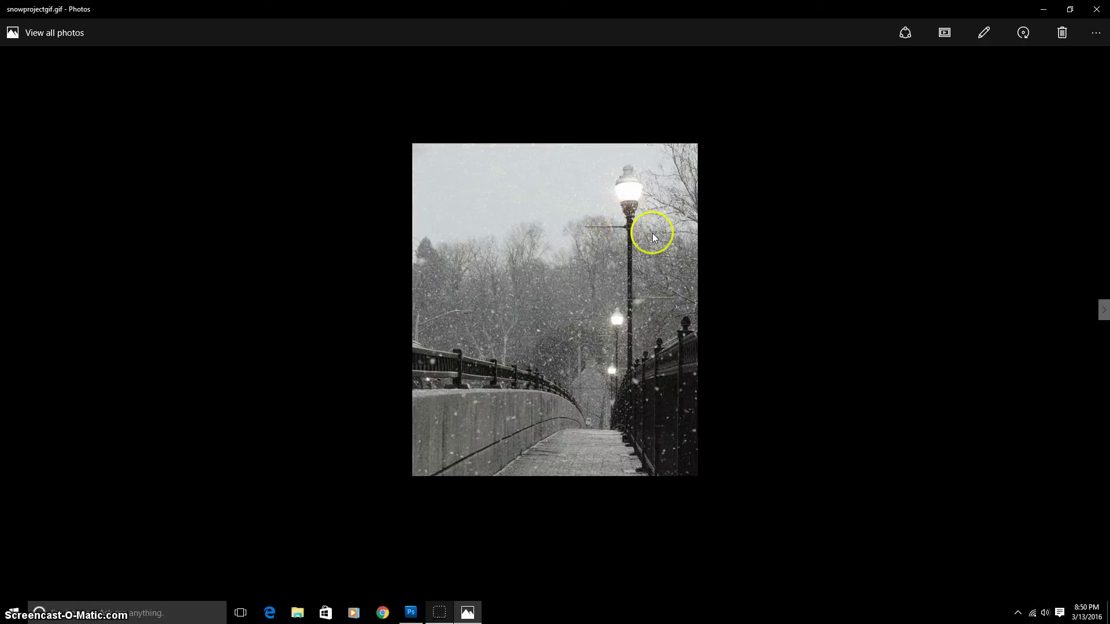